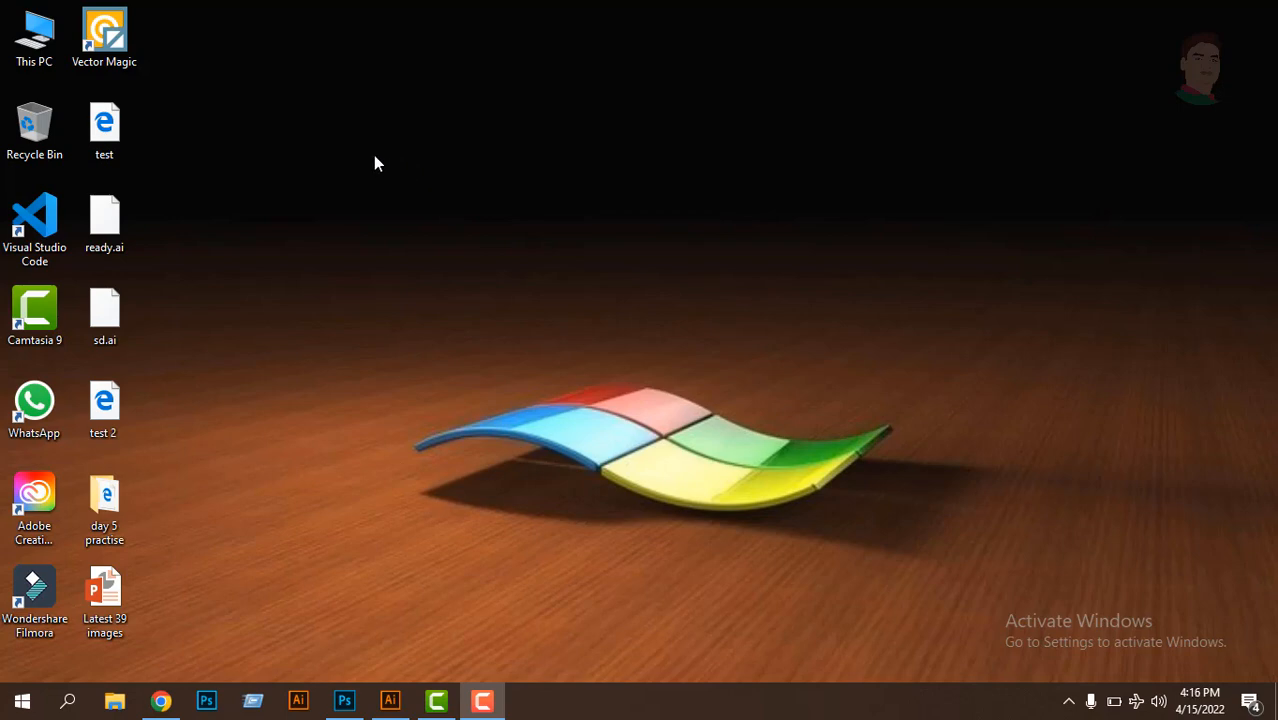
right_click(349, 163)
click(393, 218)
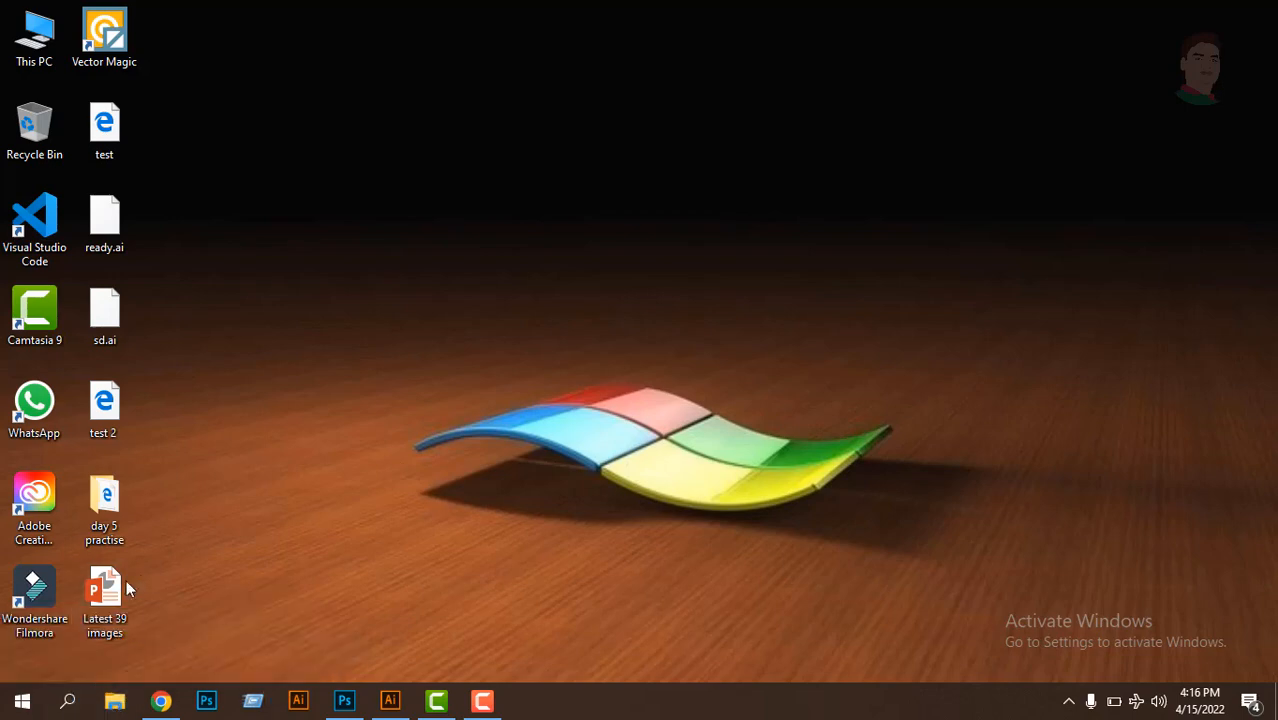
- Search Windows for the Services app, open it and maximize its window
click(68, 701)
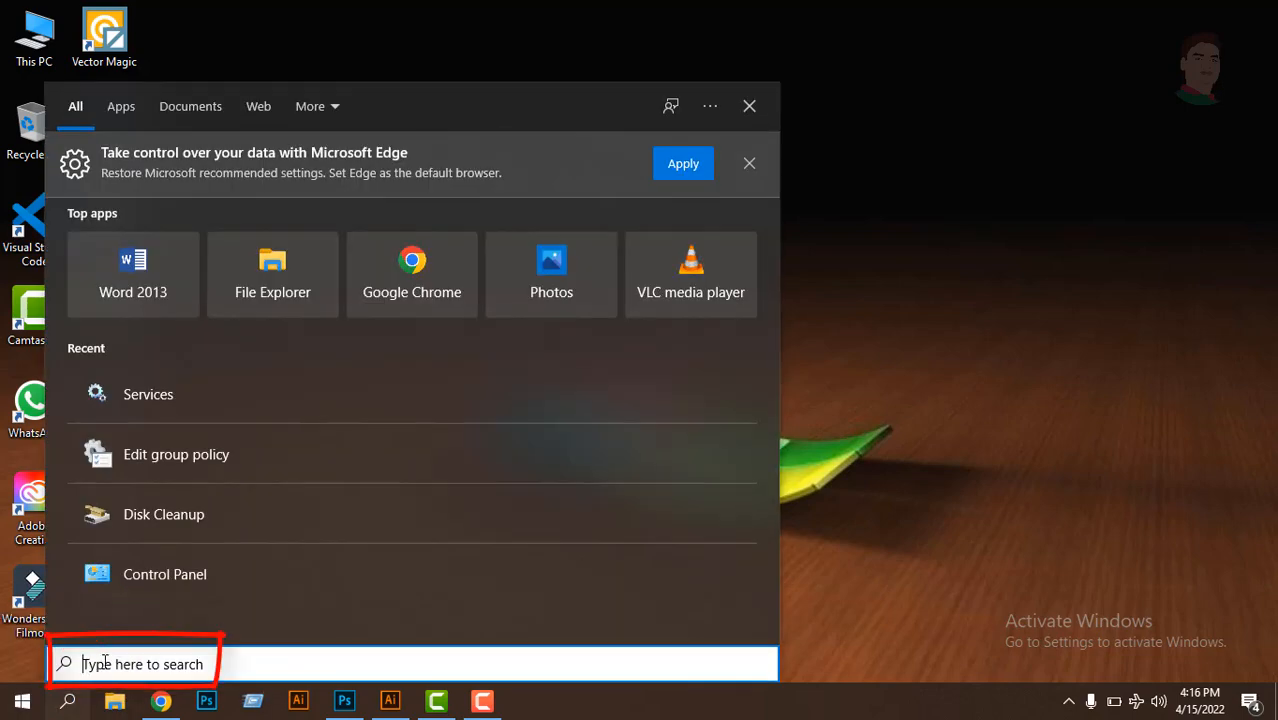
text(seriv)
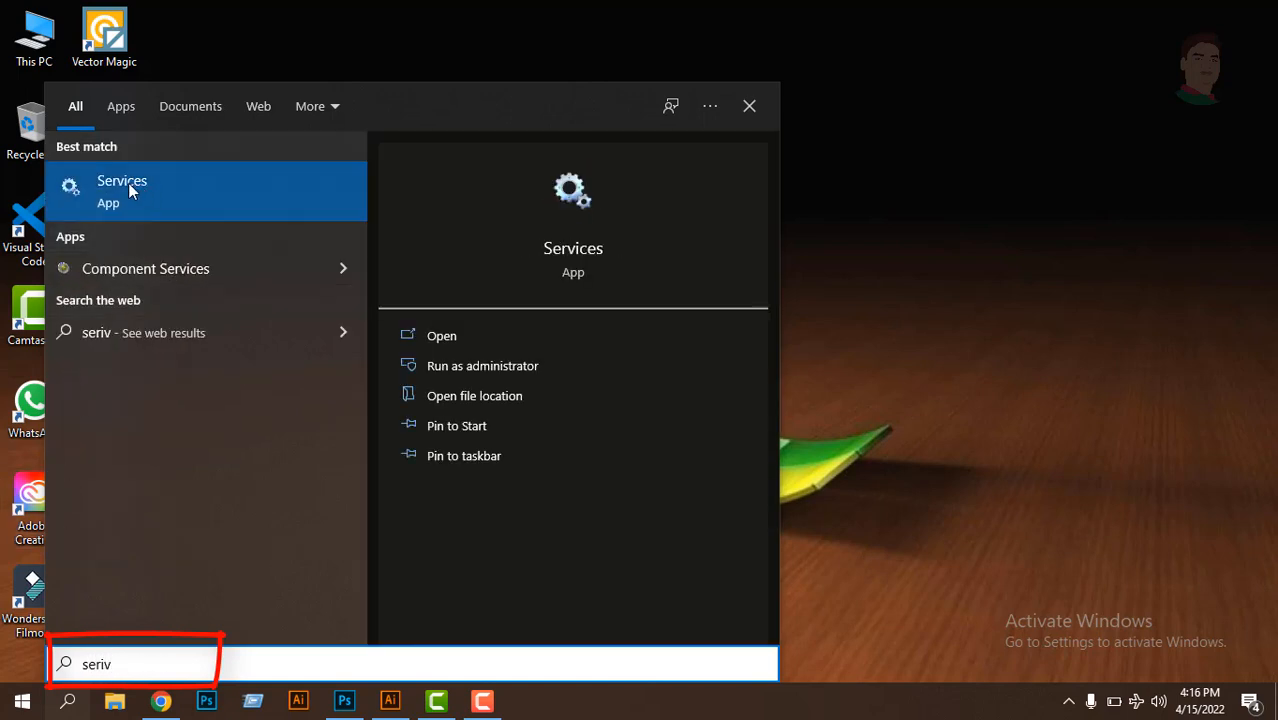
click(449, 341)
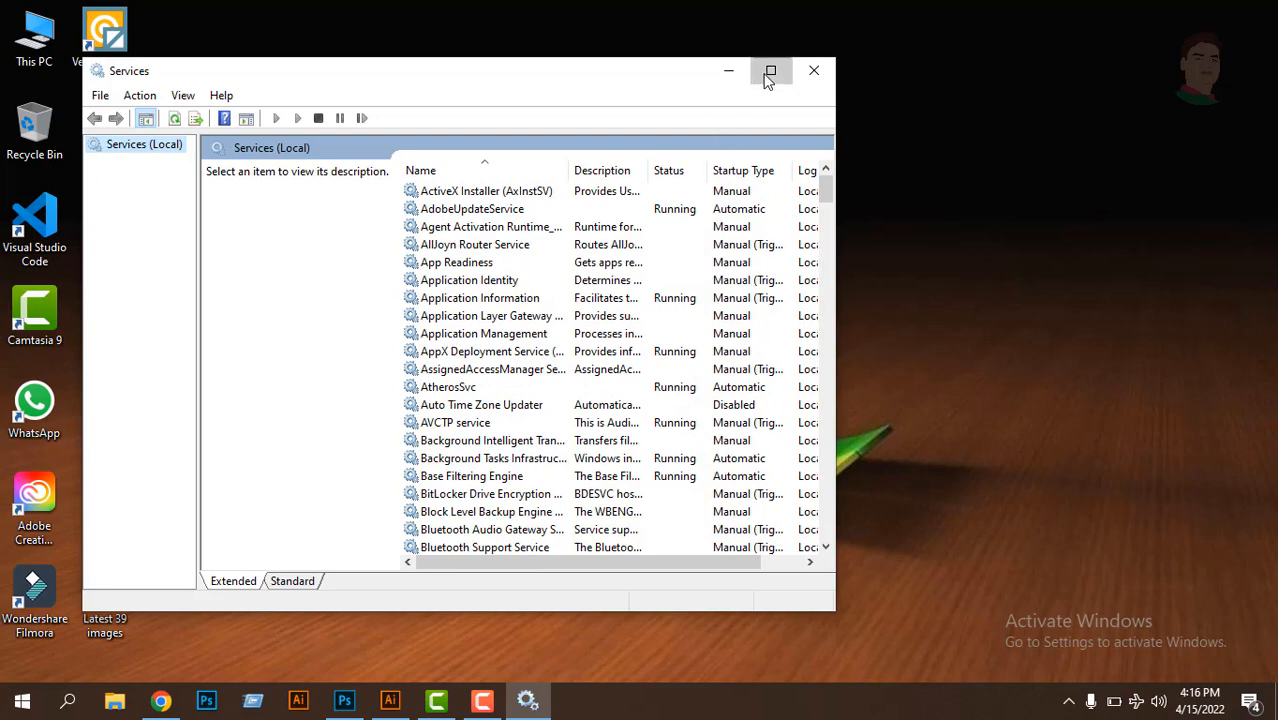
click(770, 71)
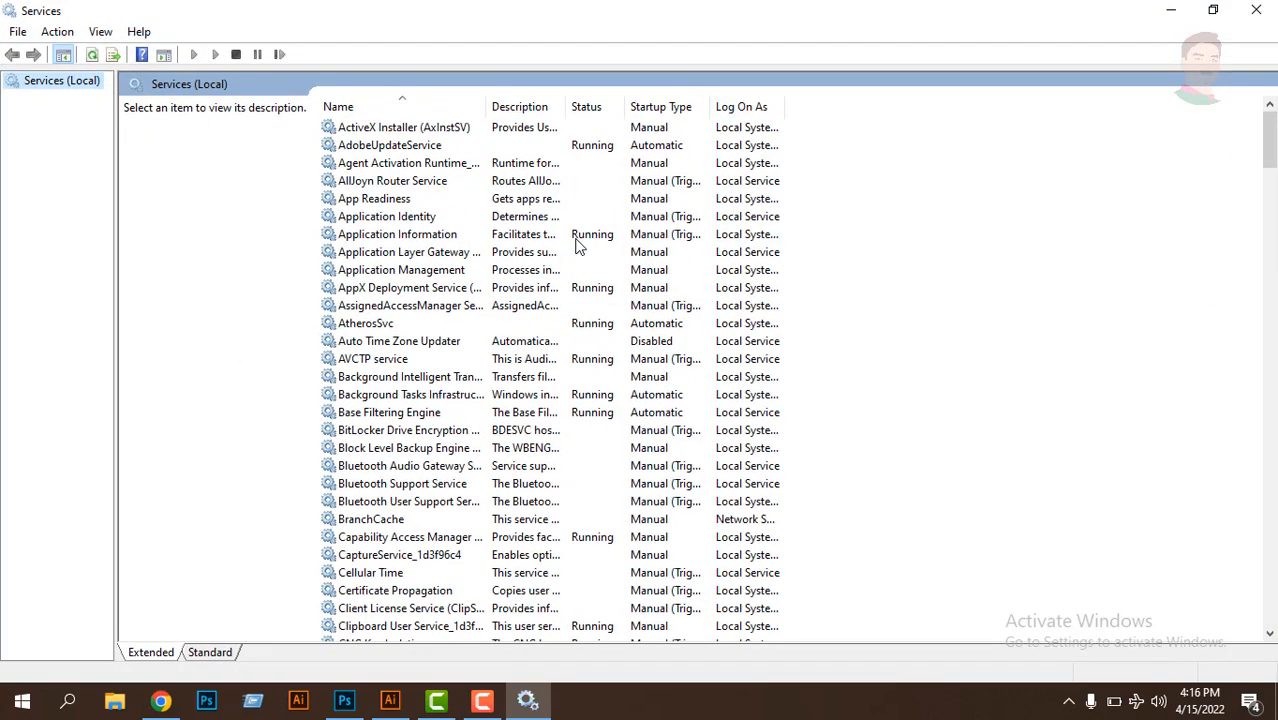
- Find the Windows Update service in the local services list and open its properties
click(352, 148)
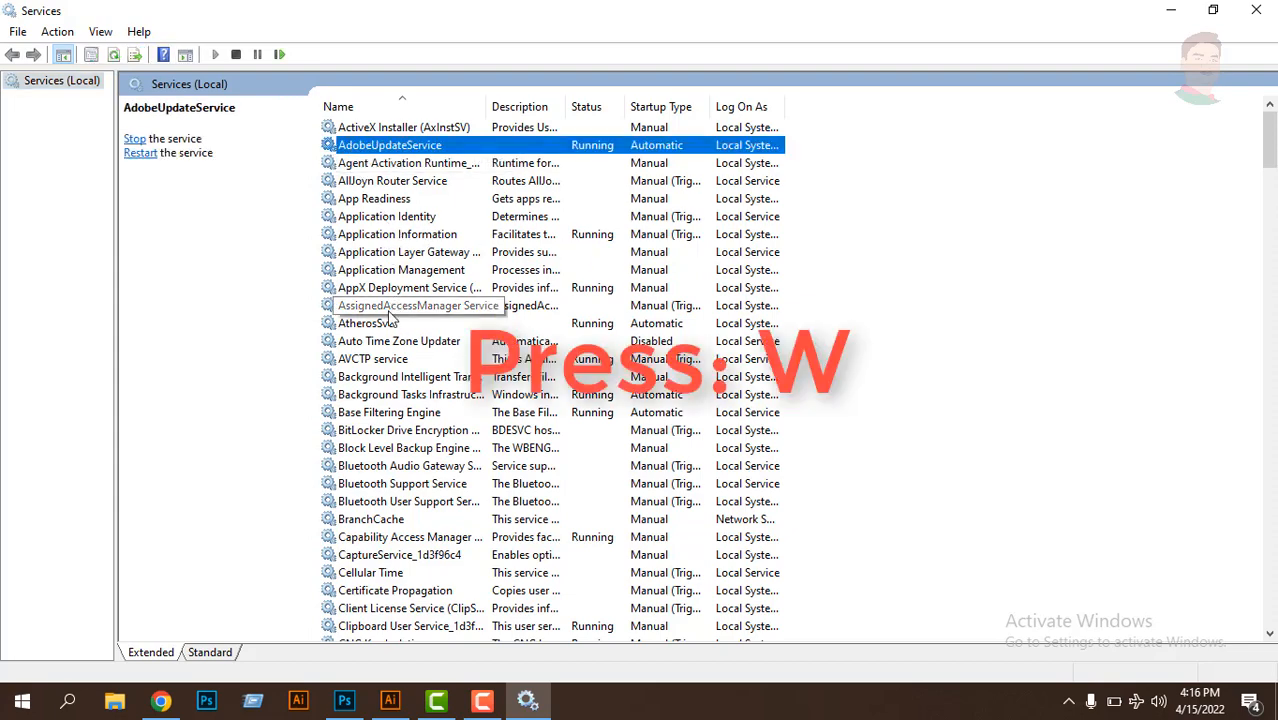
key(w)
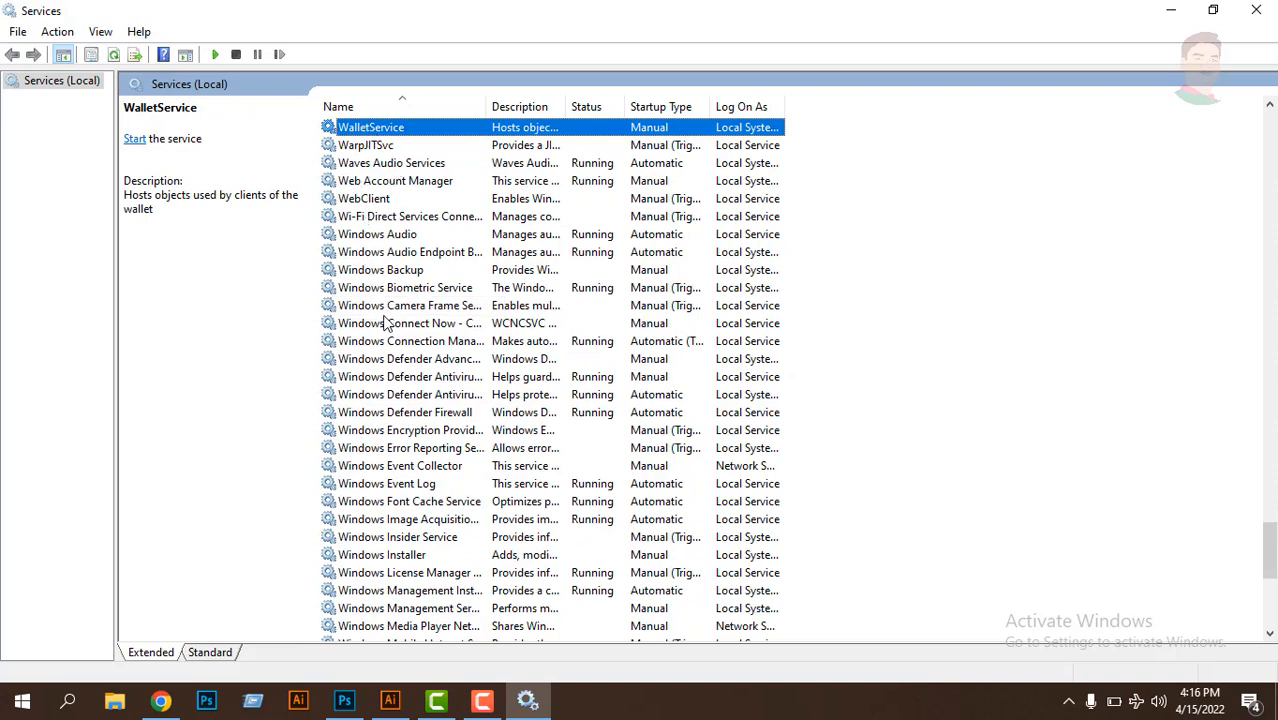
scroll(392, 290, down, 1)
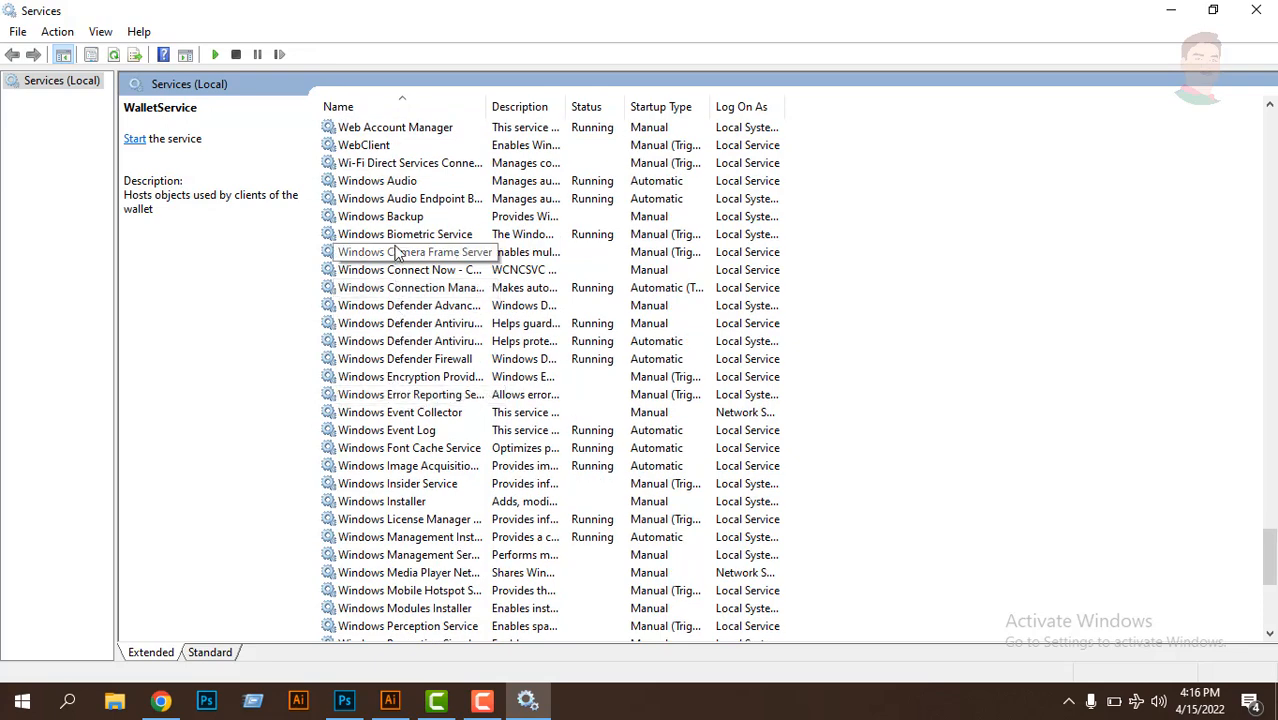
scroll(405, 357, down, 1)
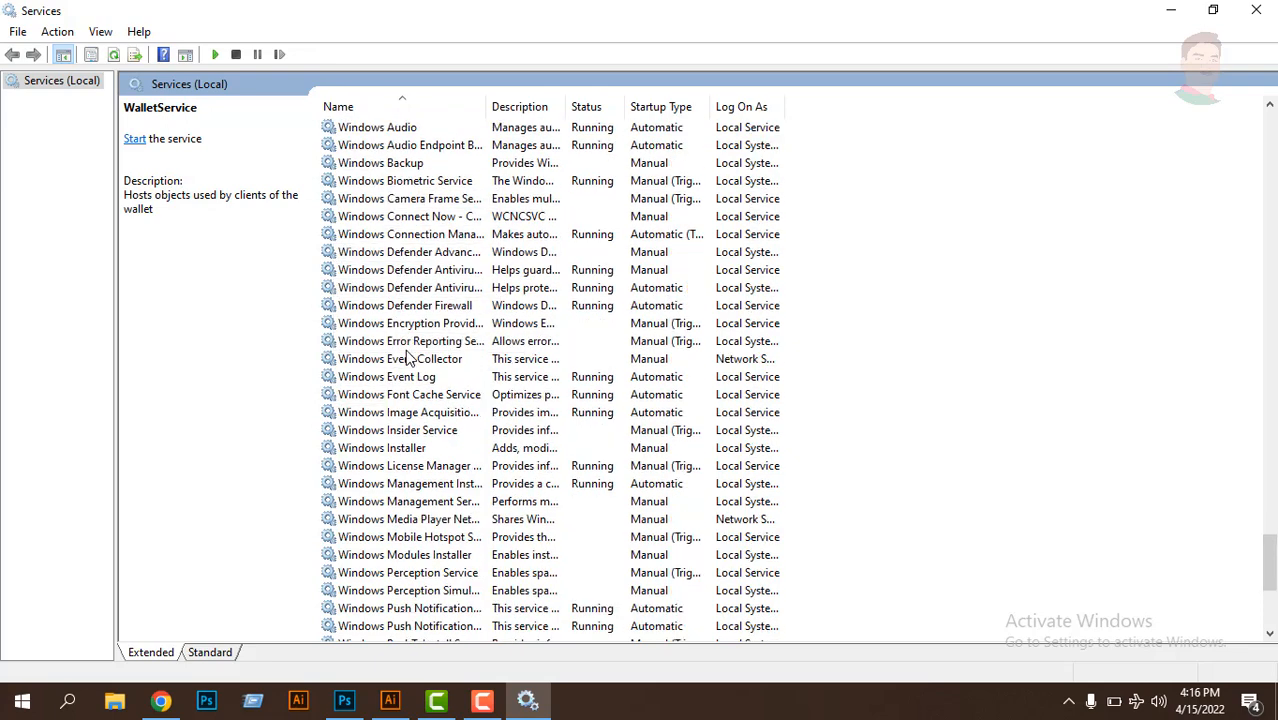
scroll(407, 357, down, 1)
scroll(407, 357, down, 2)
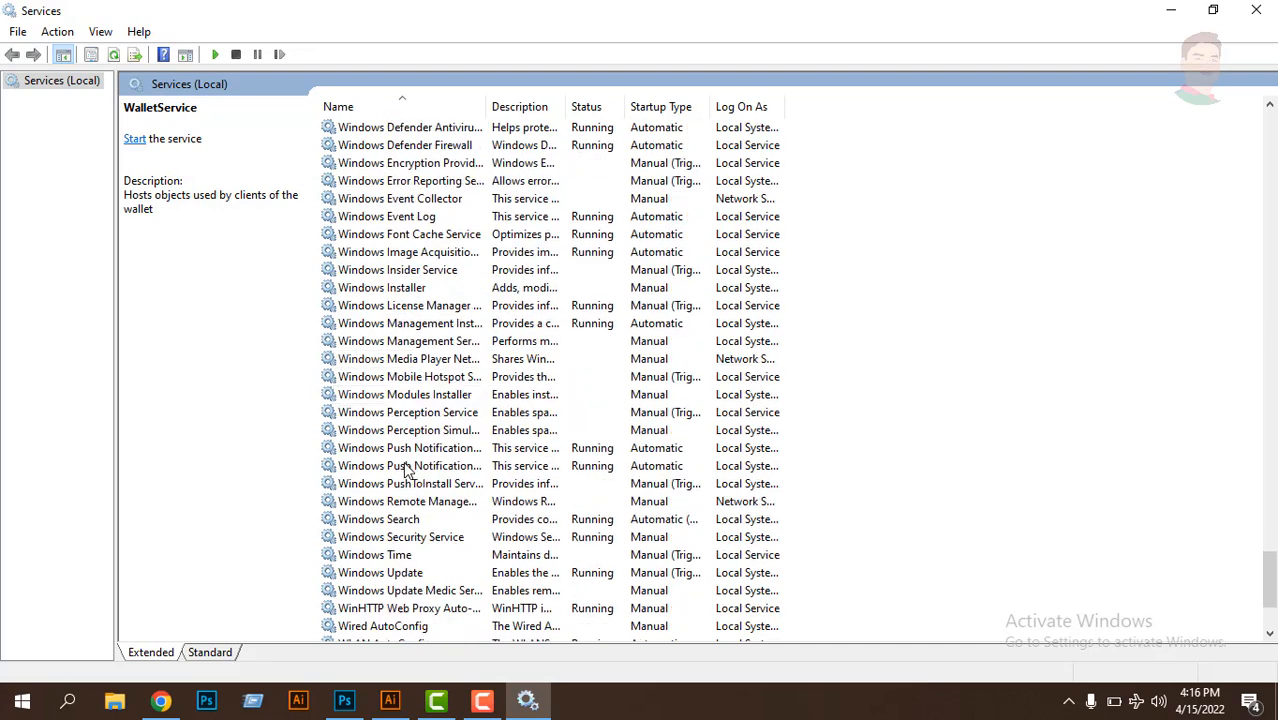
click(398, 574)
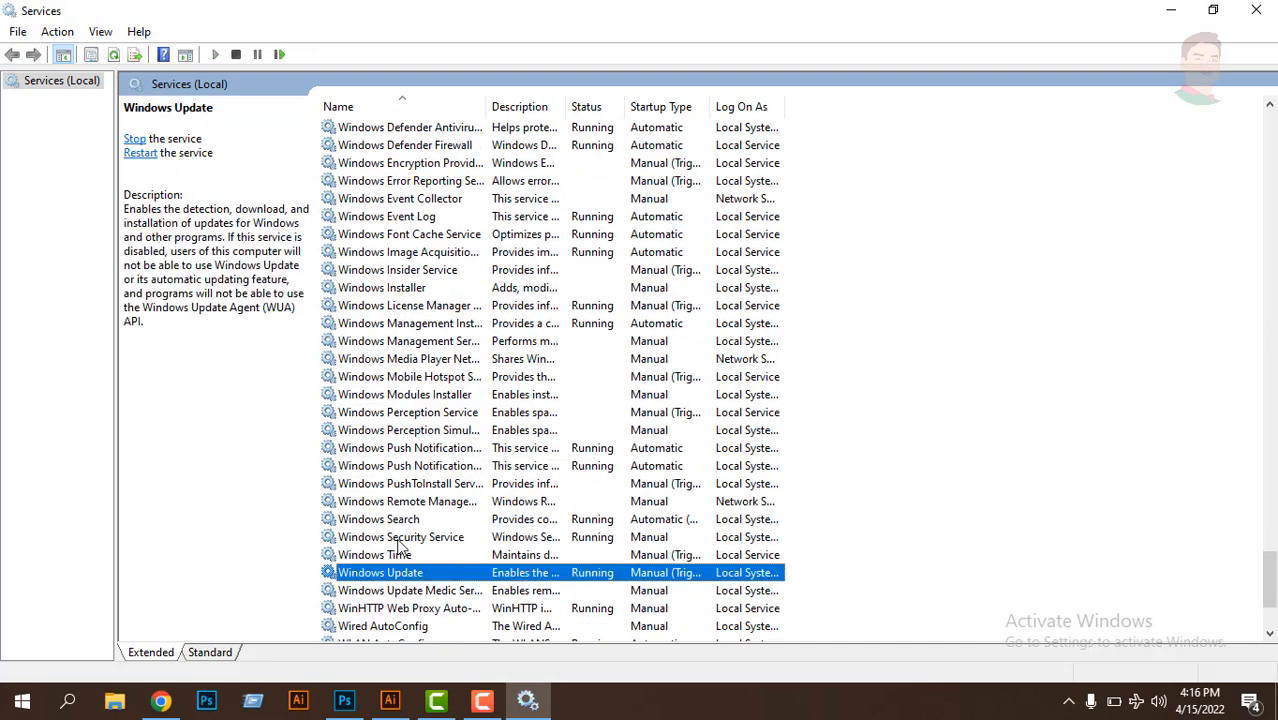
scroll(398, 578, down, 3)
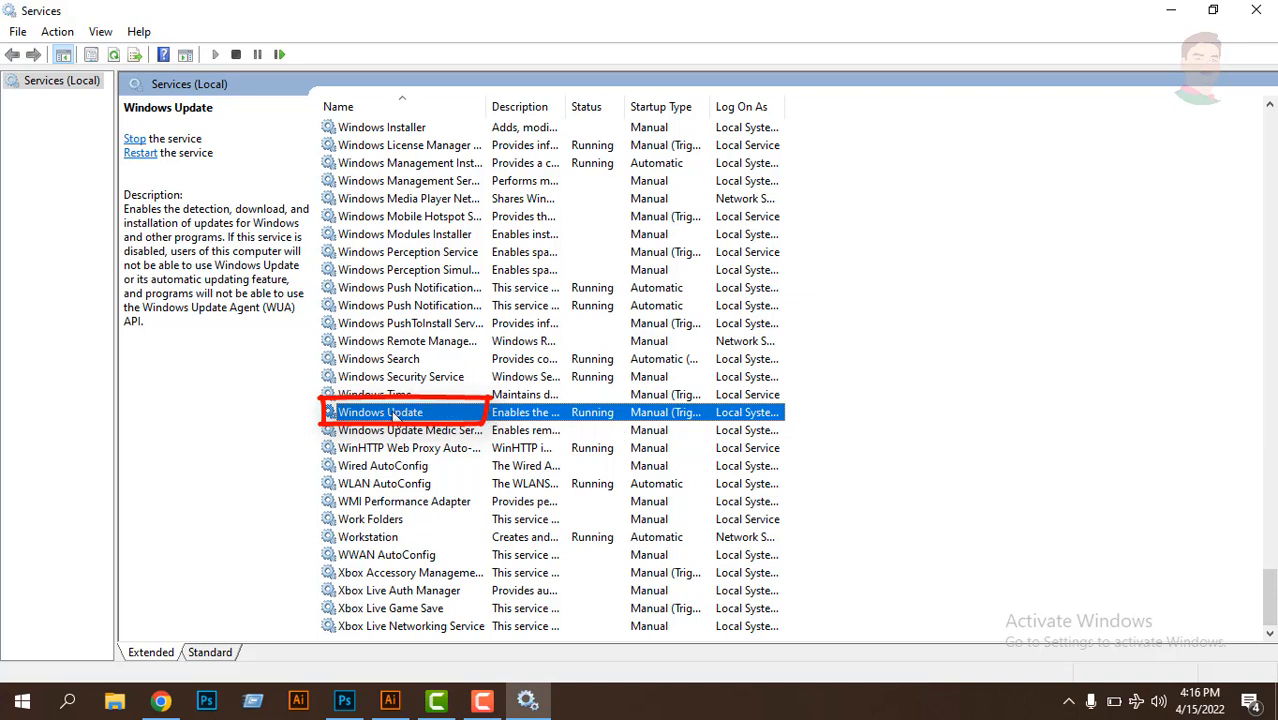
right_click(393, 419)
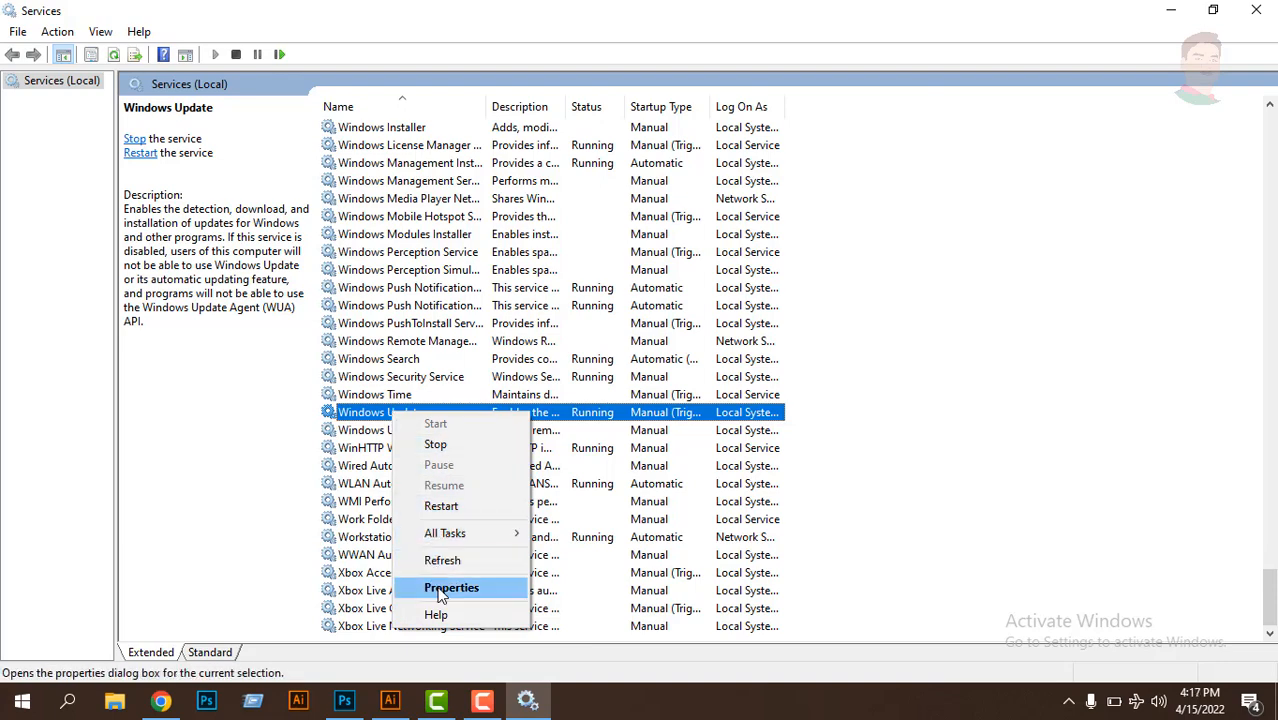
click(440, 588)
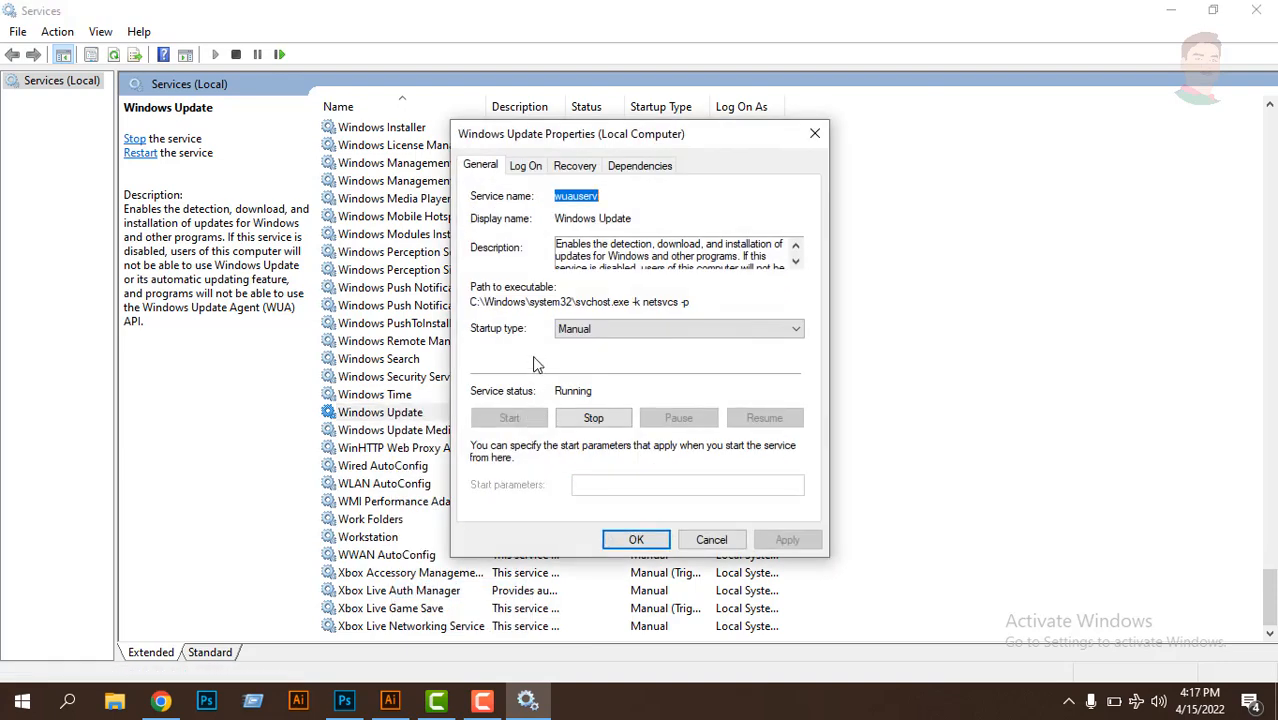
- Stop the Windows Update service and set its startup type to Disabled
click(591, 420)
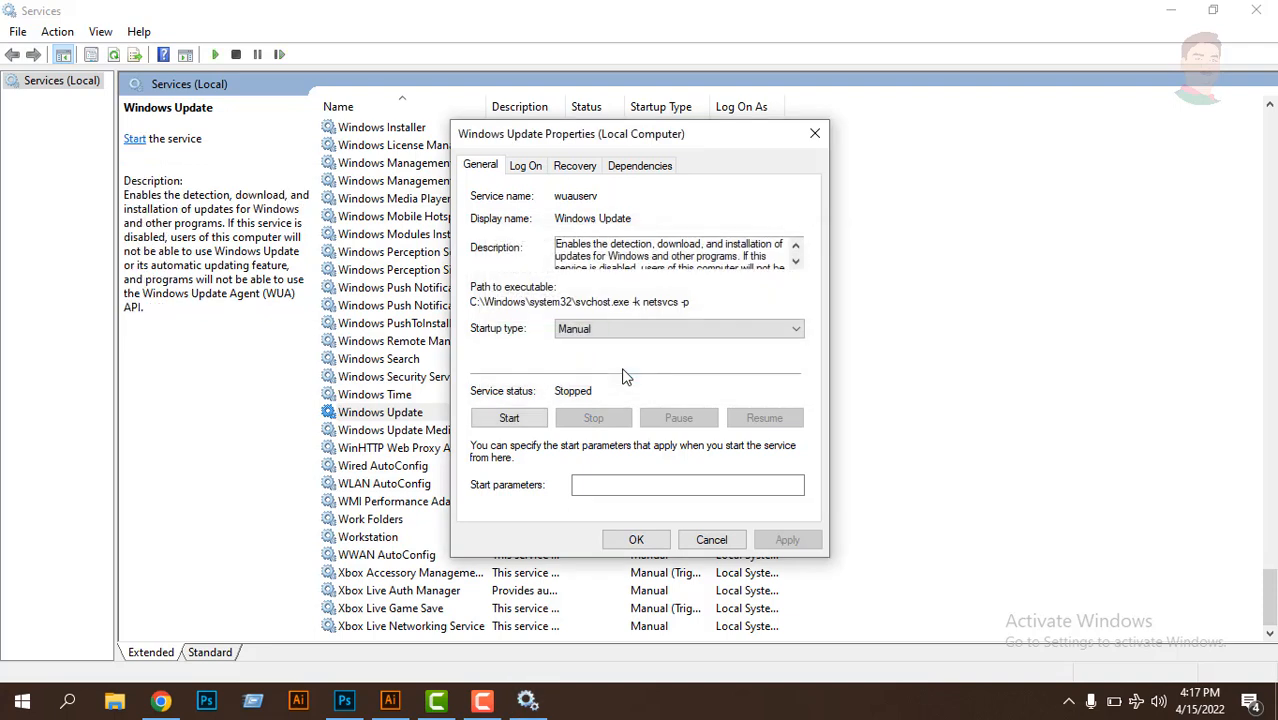
click(585, 335)
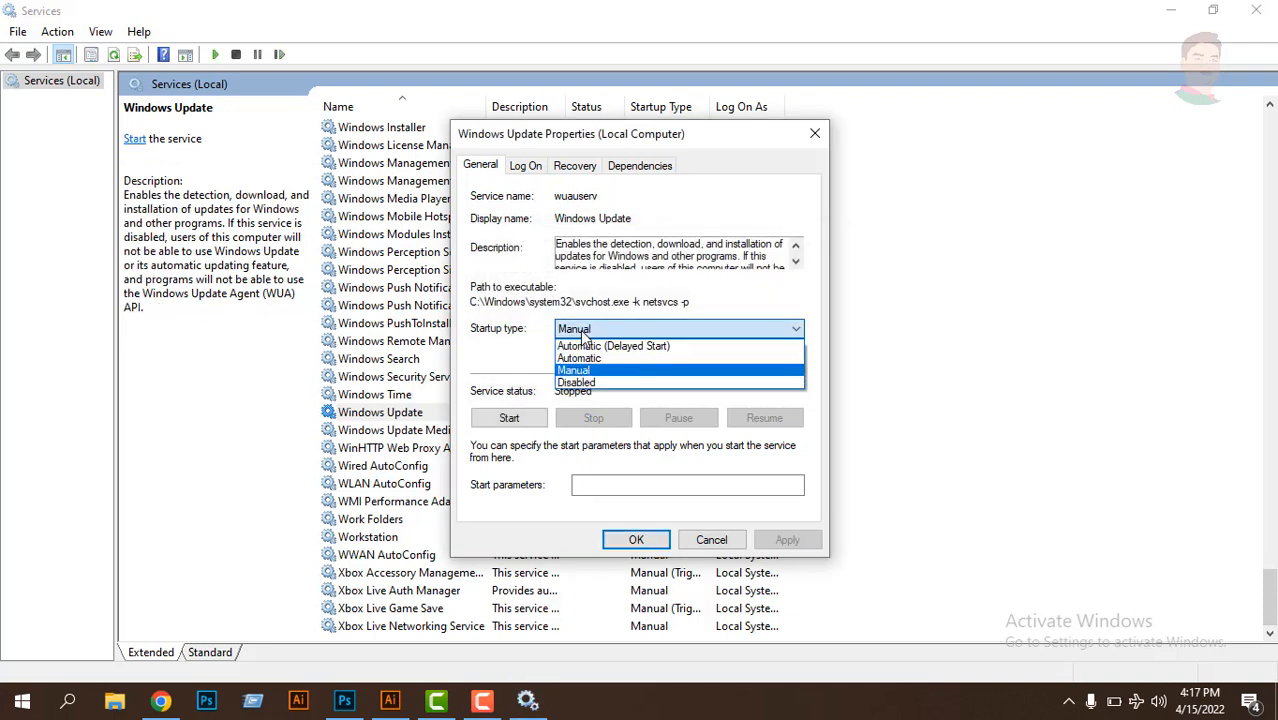
click(577, 382)
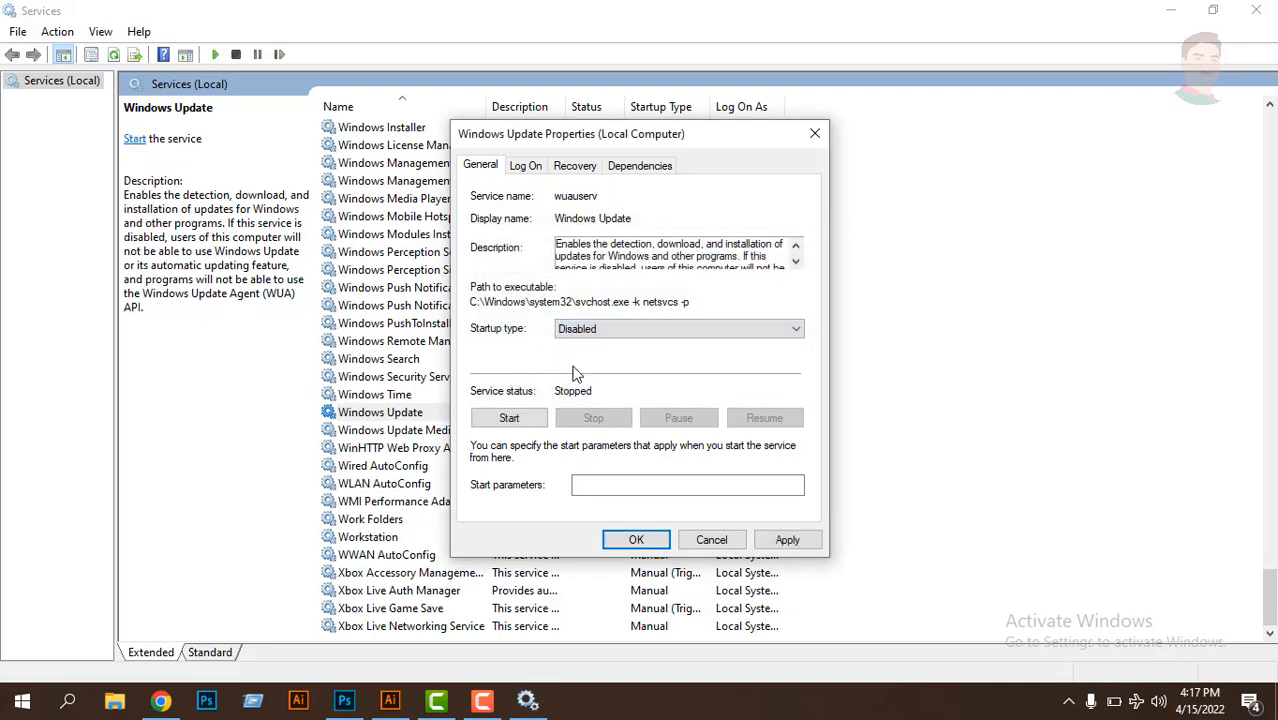
- Start the Windows Update service again, apply and confirm its properties, and close Services
click(507, 419)
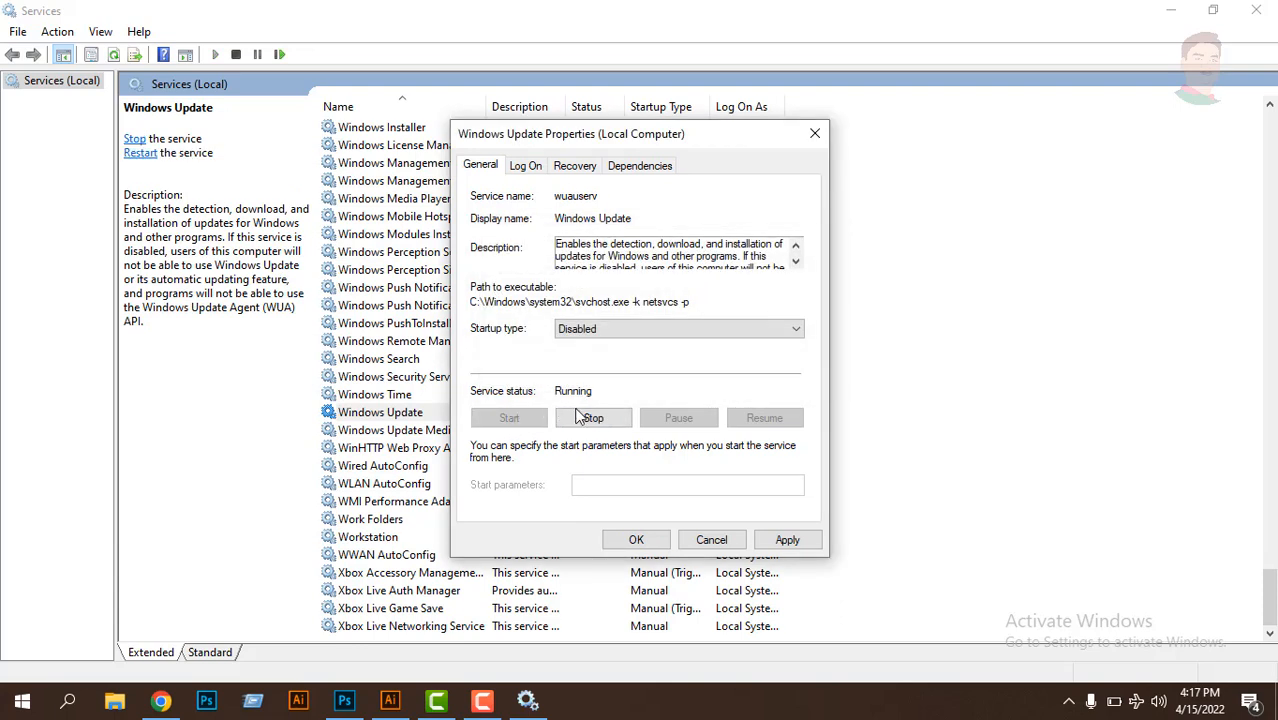
click(786, 539)
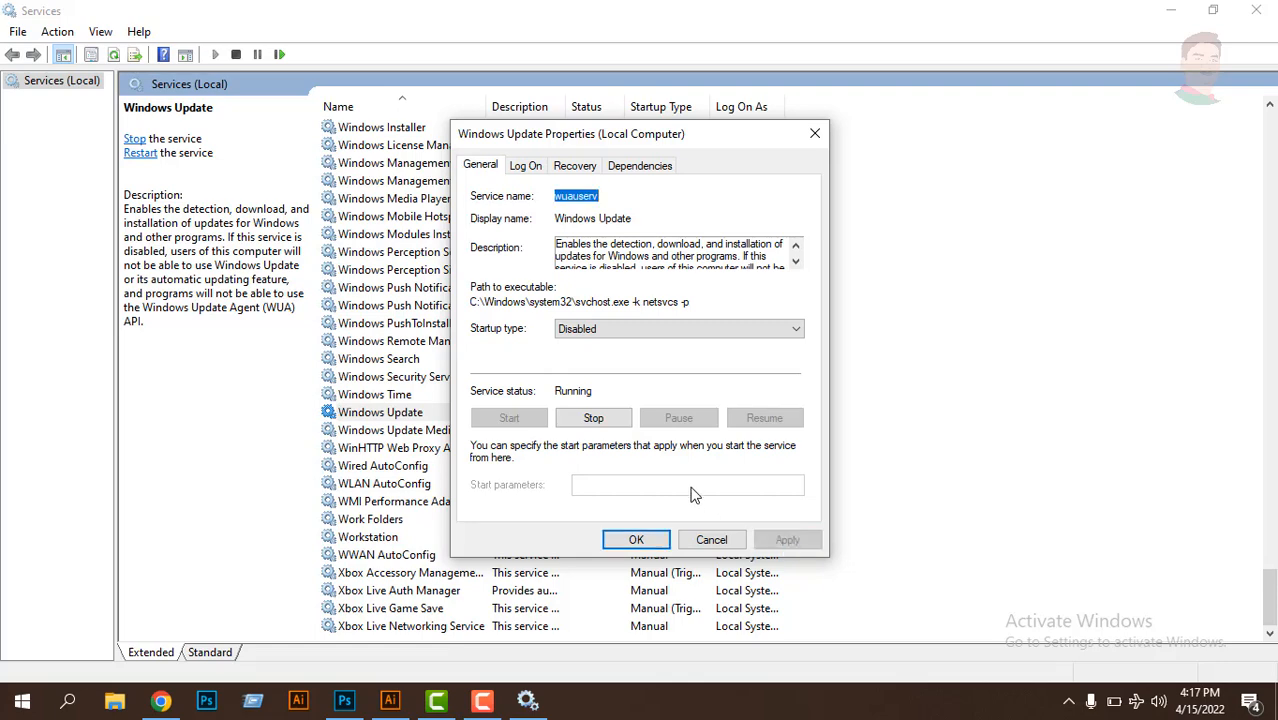
click(637, 541)
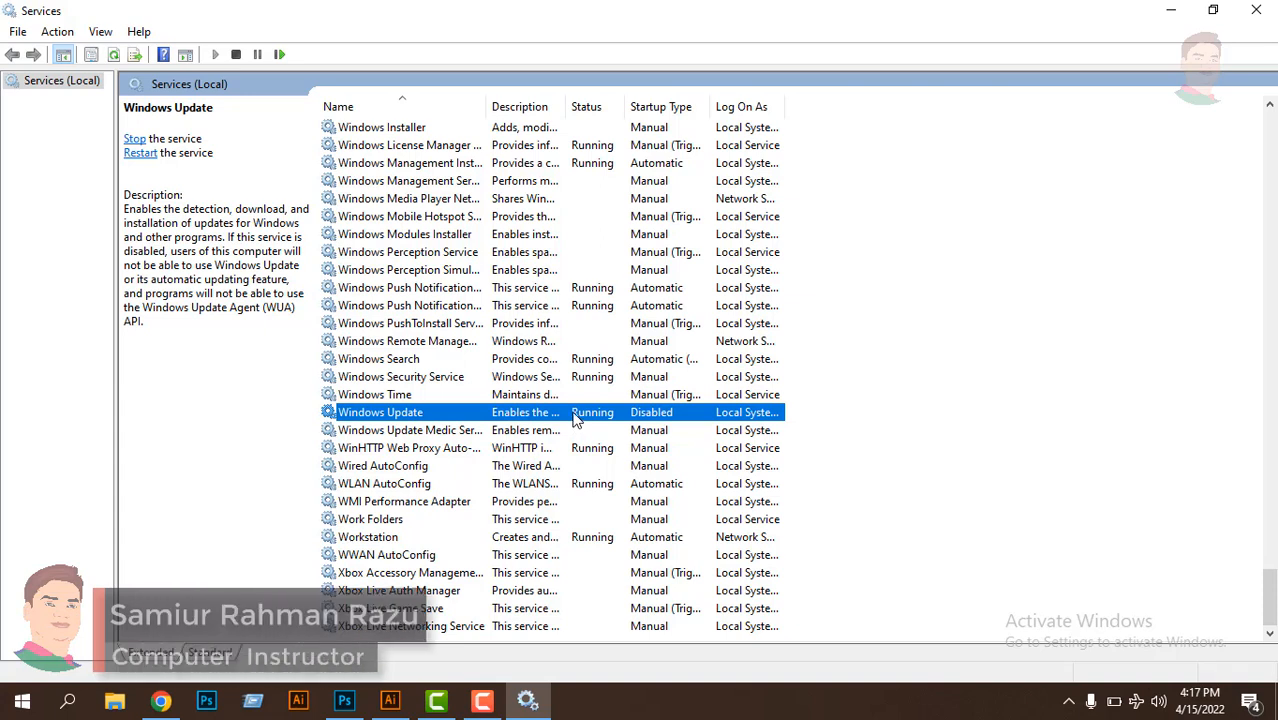
click(1255, 11)
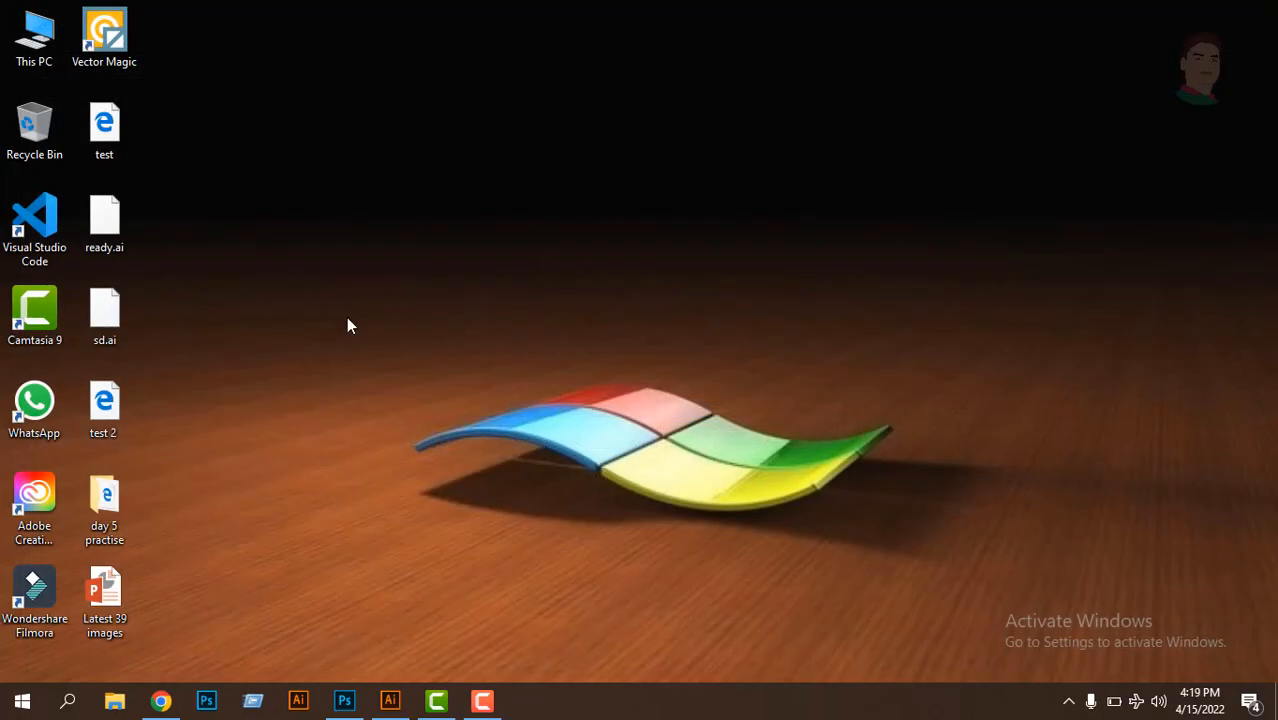
right_click(285, 191)
click(337, 244)
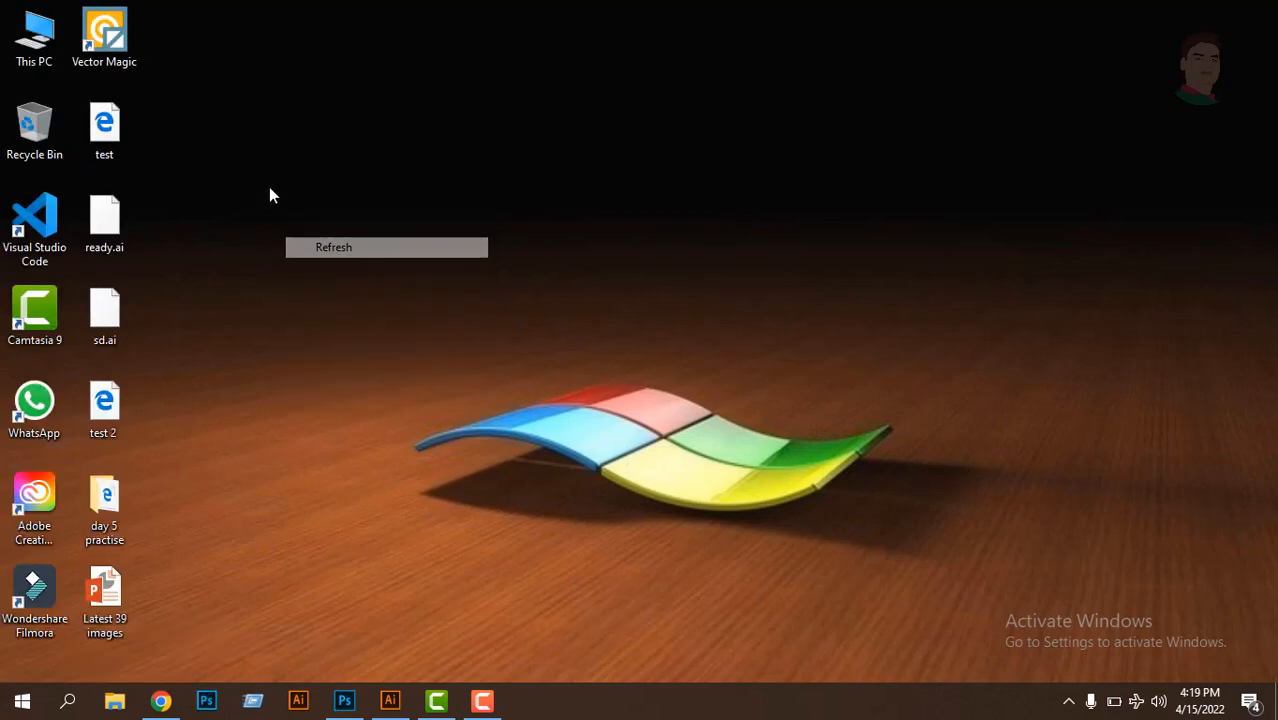
right_click(269, 187)
click(322, 244)
- Search Windows for "gp", open the Local Group Policy Editor maximized, and widen its console tree to show full folder names
click(68, 701)
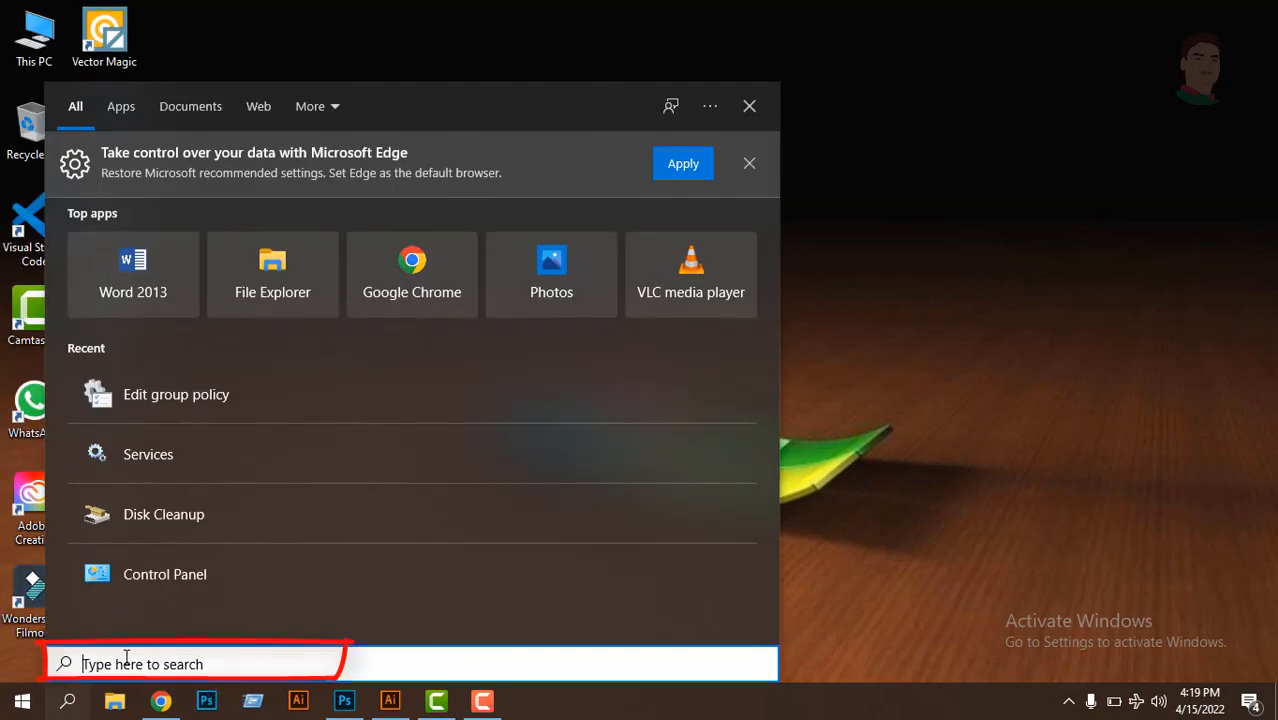
text(gp)
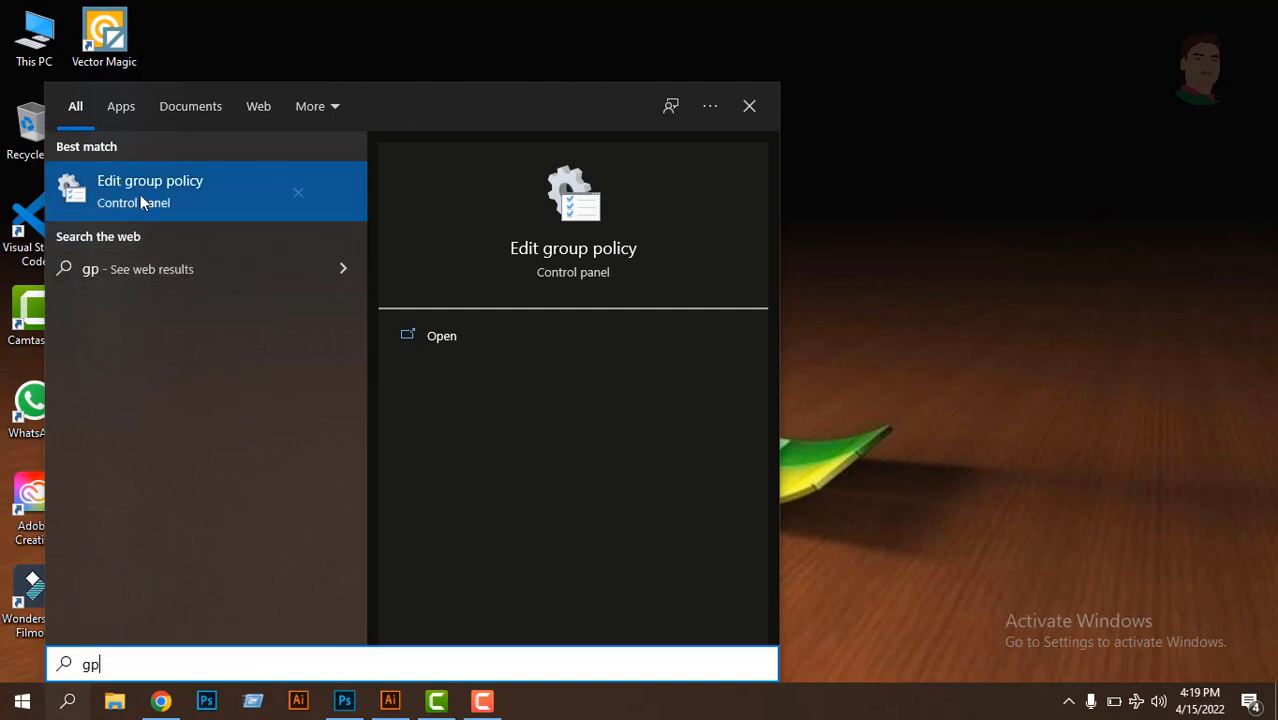
click(433, 337)
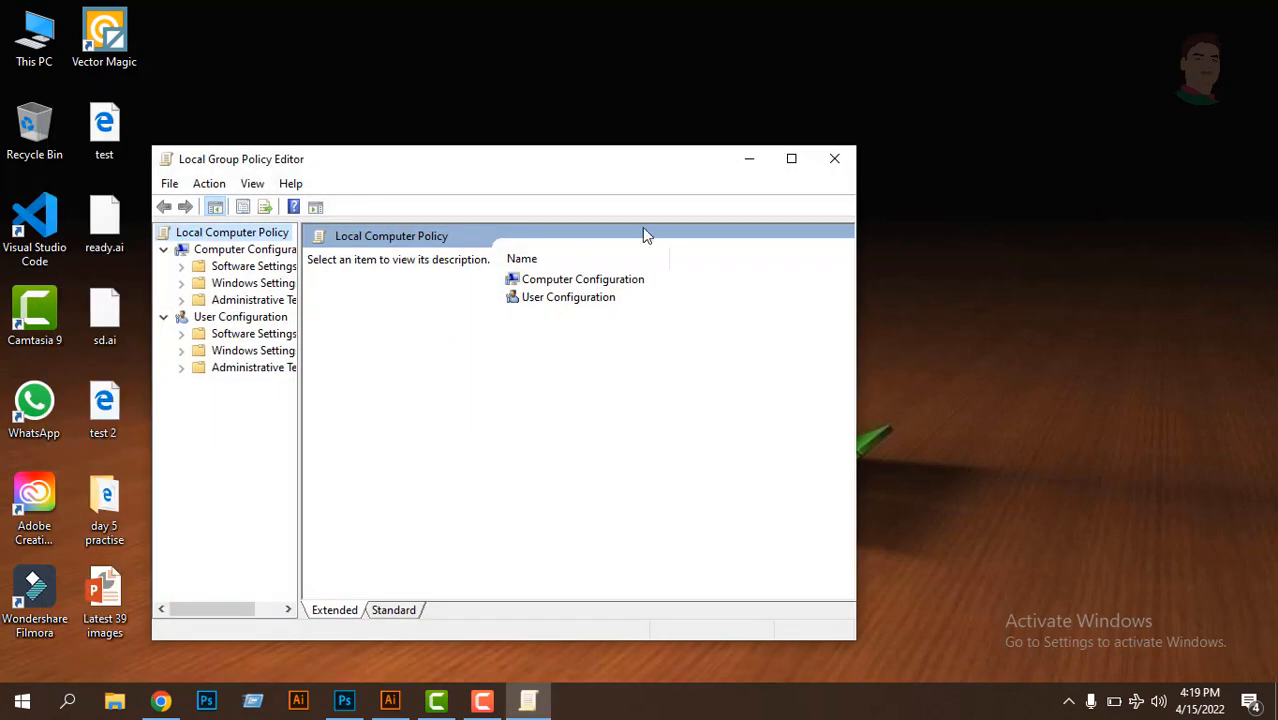
click(790, 160)
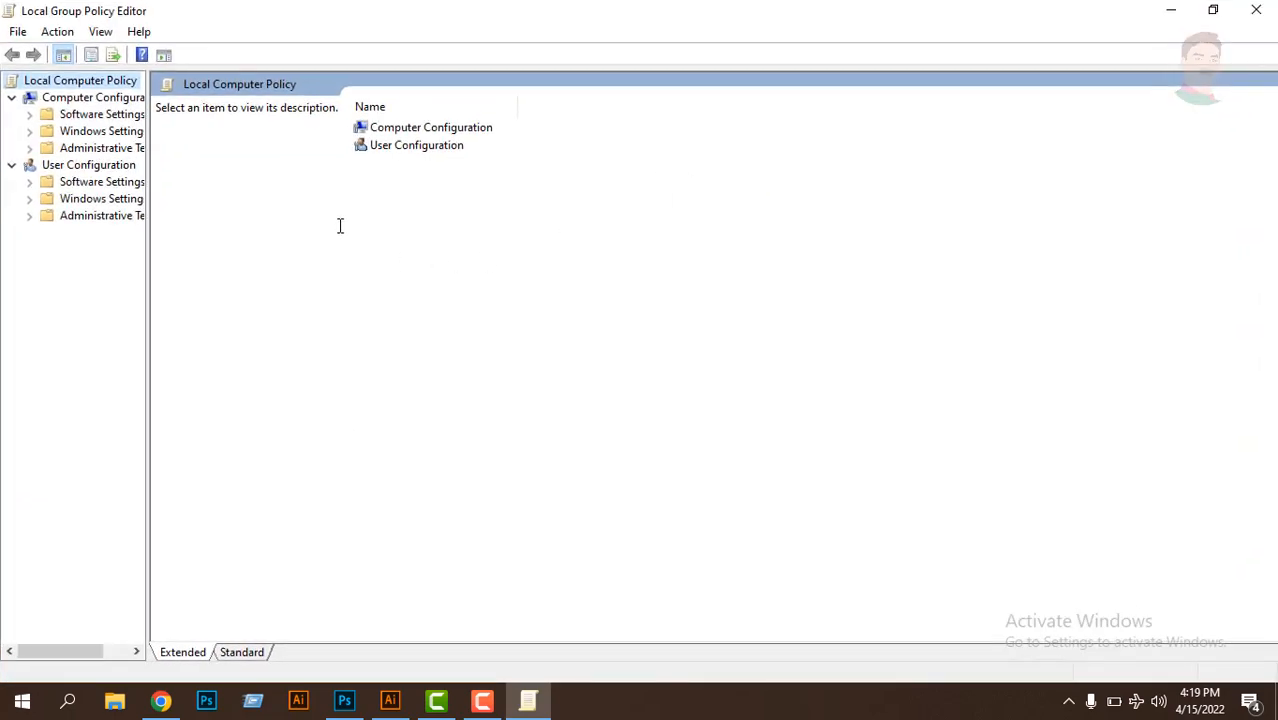
drag(155, 321, 266, 333)
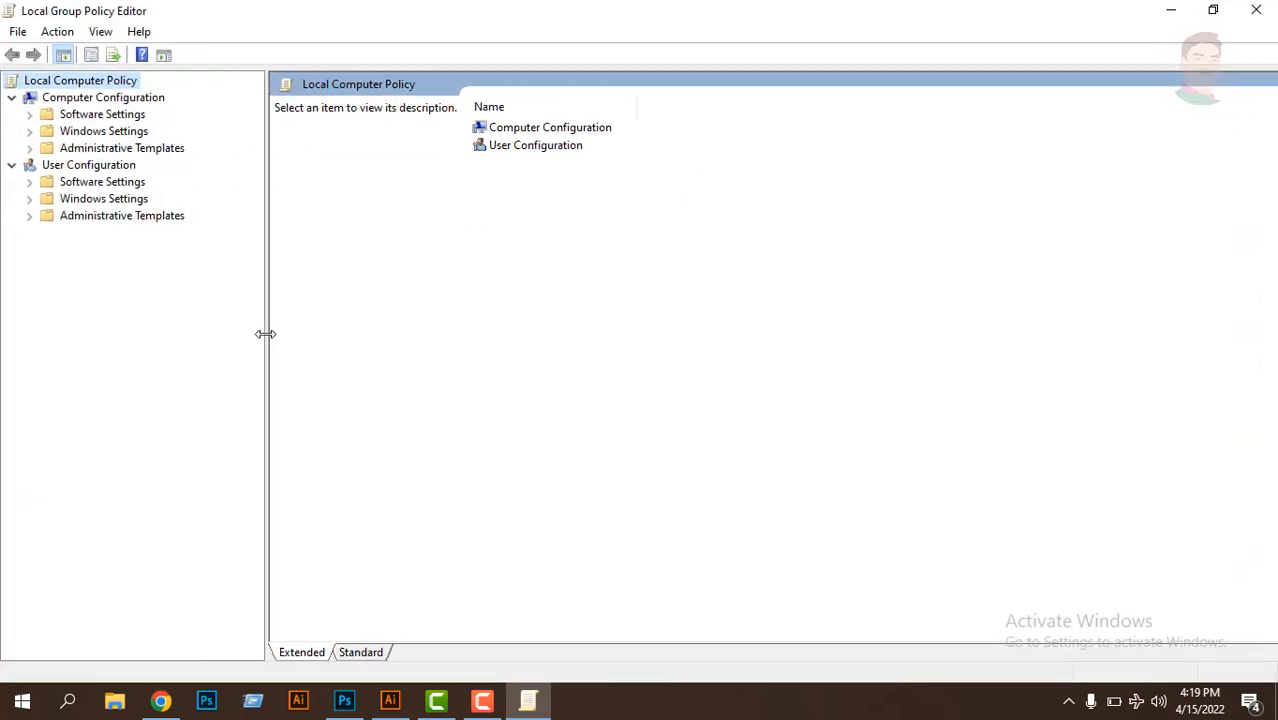
- Open the Windows Update folder under Computer Configuration > Administrative Templates > Windows Components
click(120, 149)
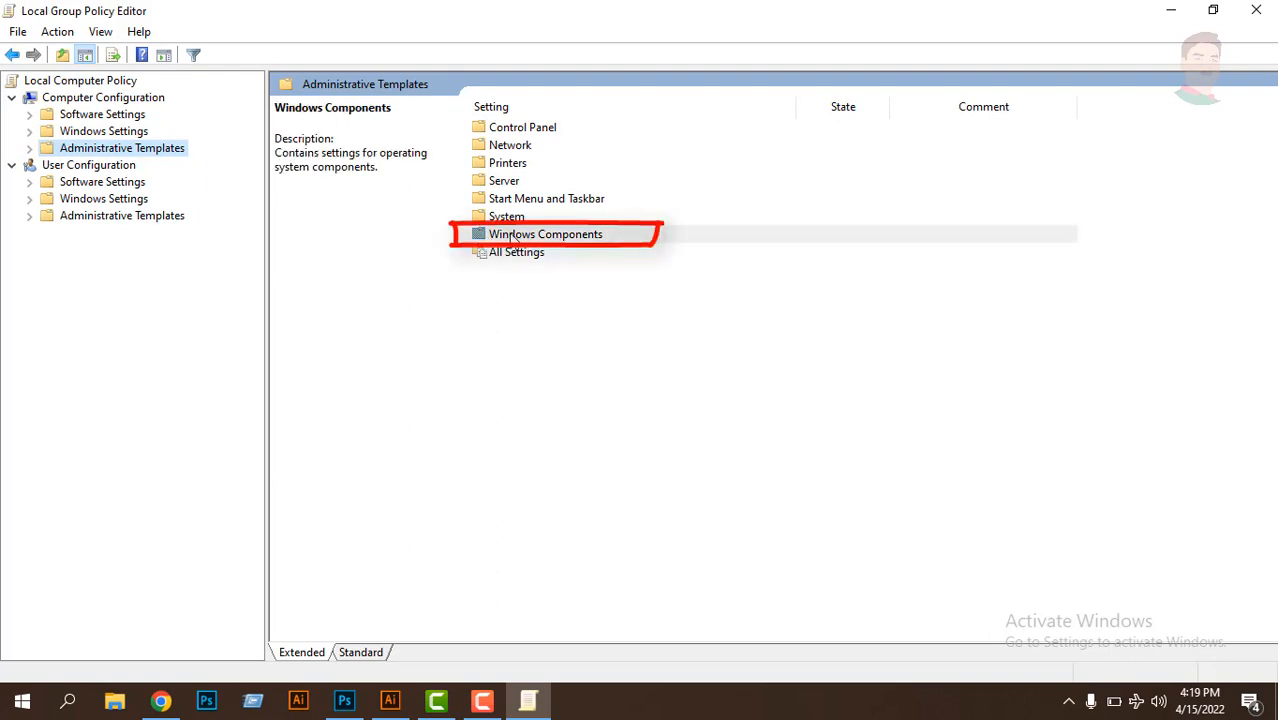
double_click(510, 238)
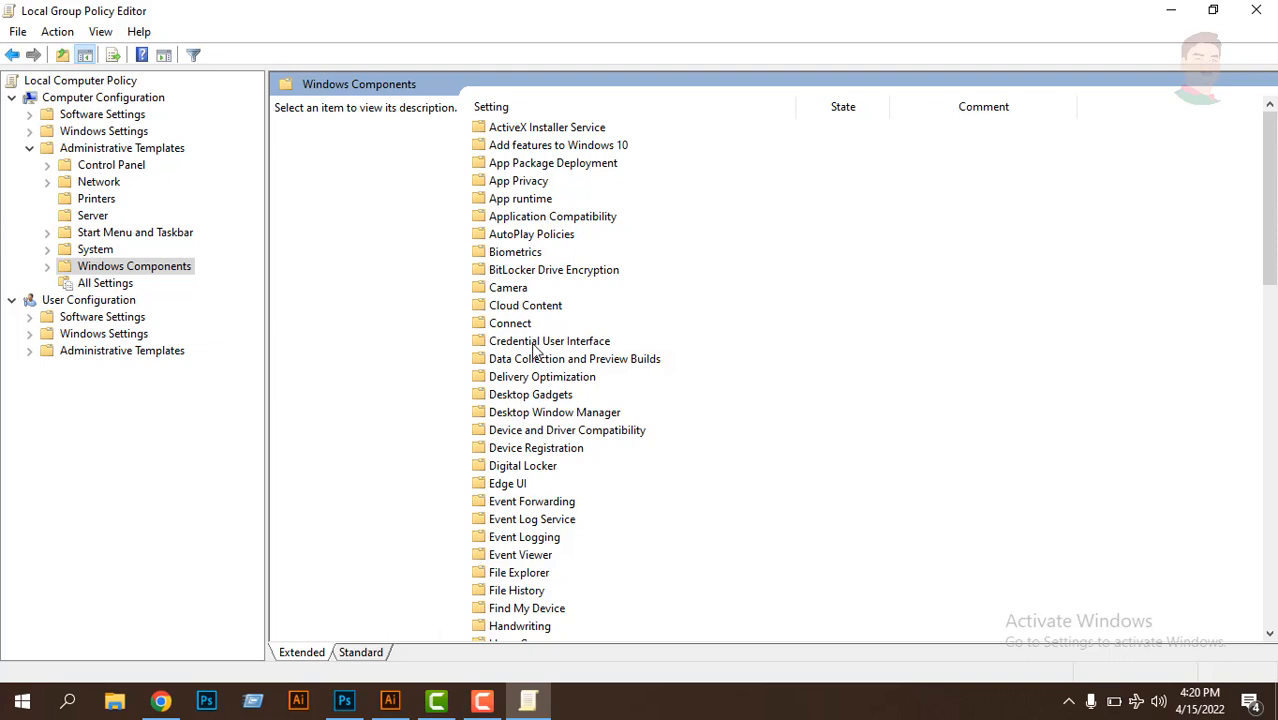
click(505, 236)
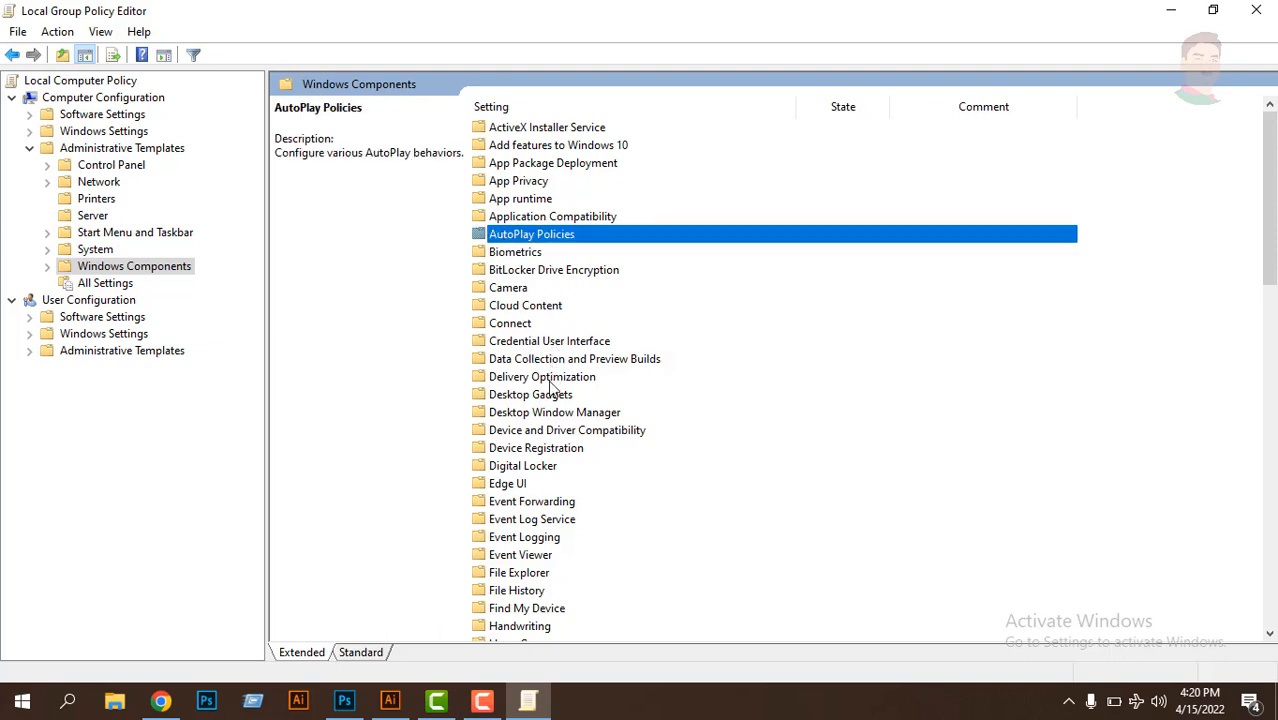
key(w)
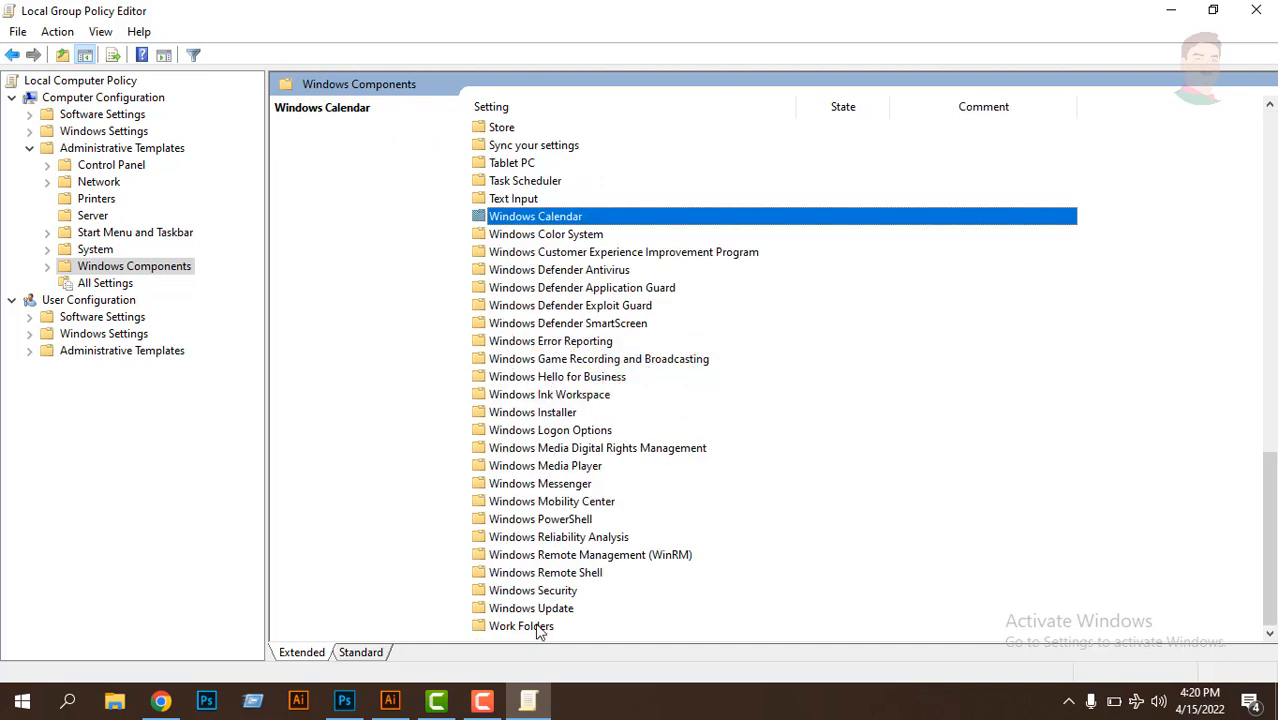
click(513, 609)
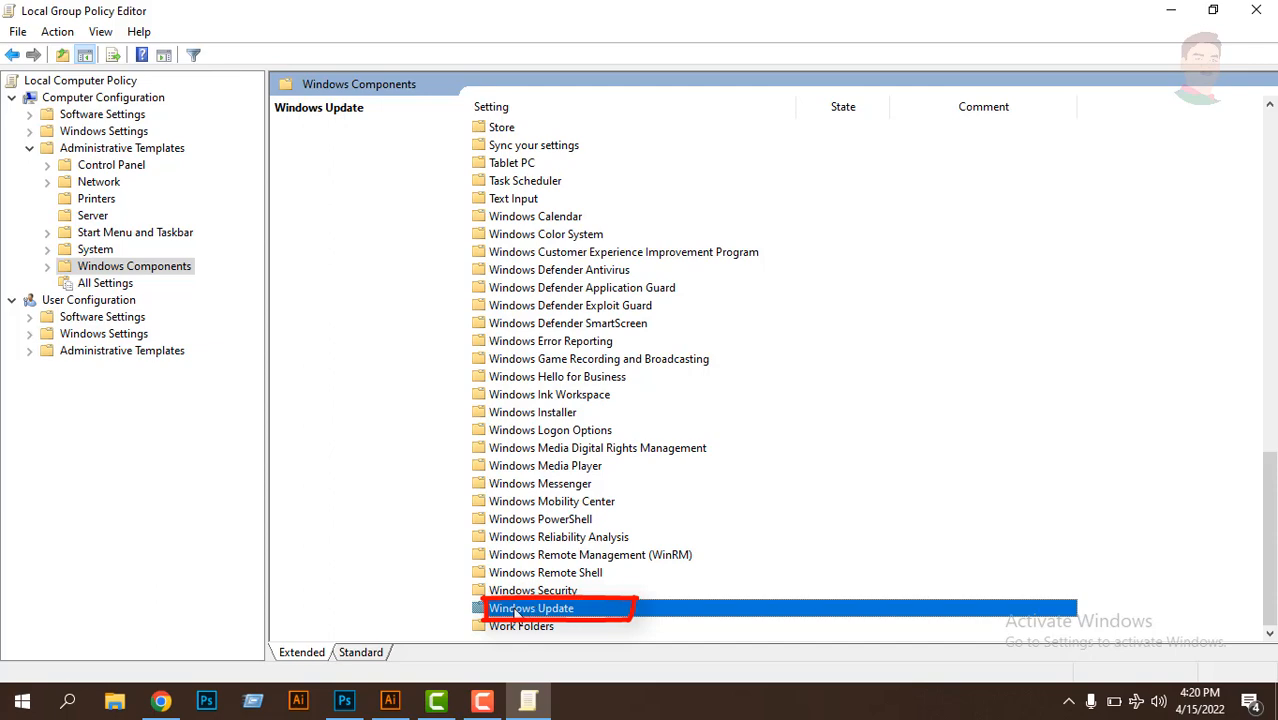
double_click(516, 612)
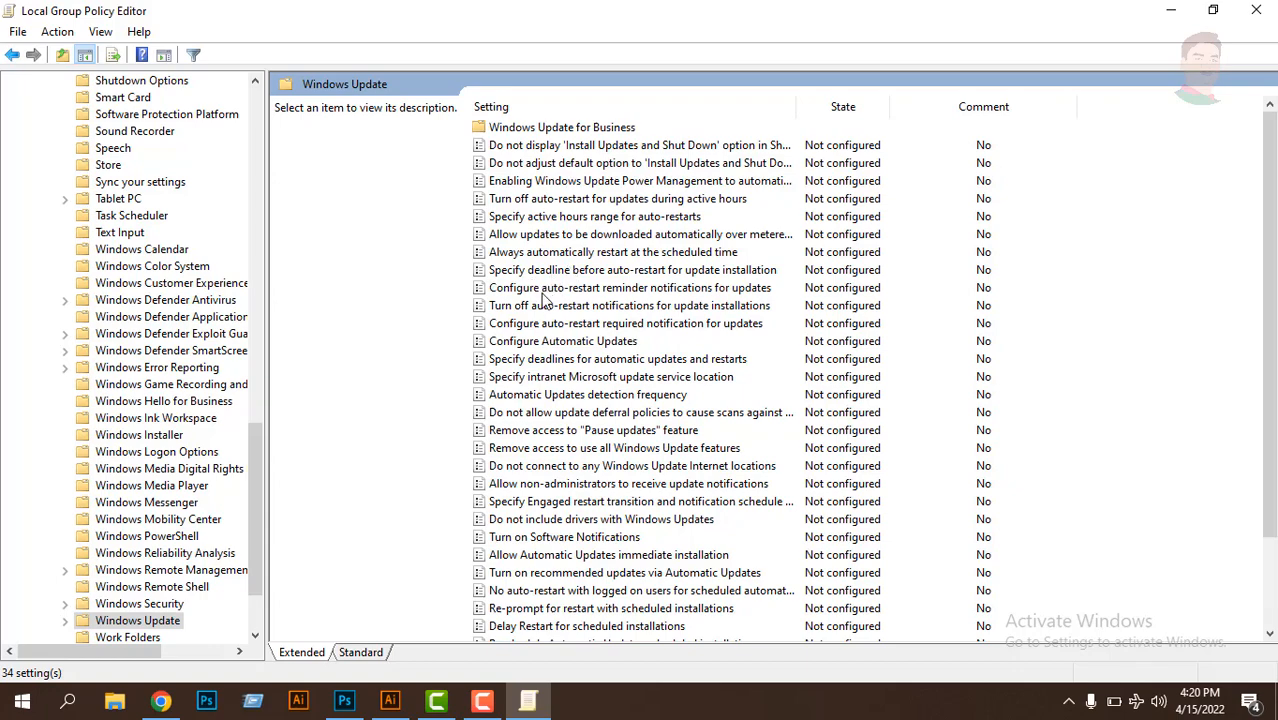
- Open the Configure Automatic Updates policy from the Windows Update settings
scroll(545, 305, down, 2)
scroll(545, 310, up, 2)
click(540, 343)
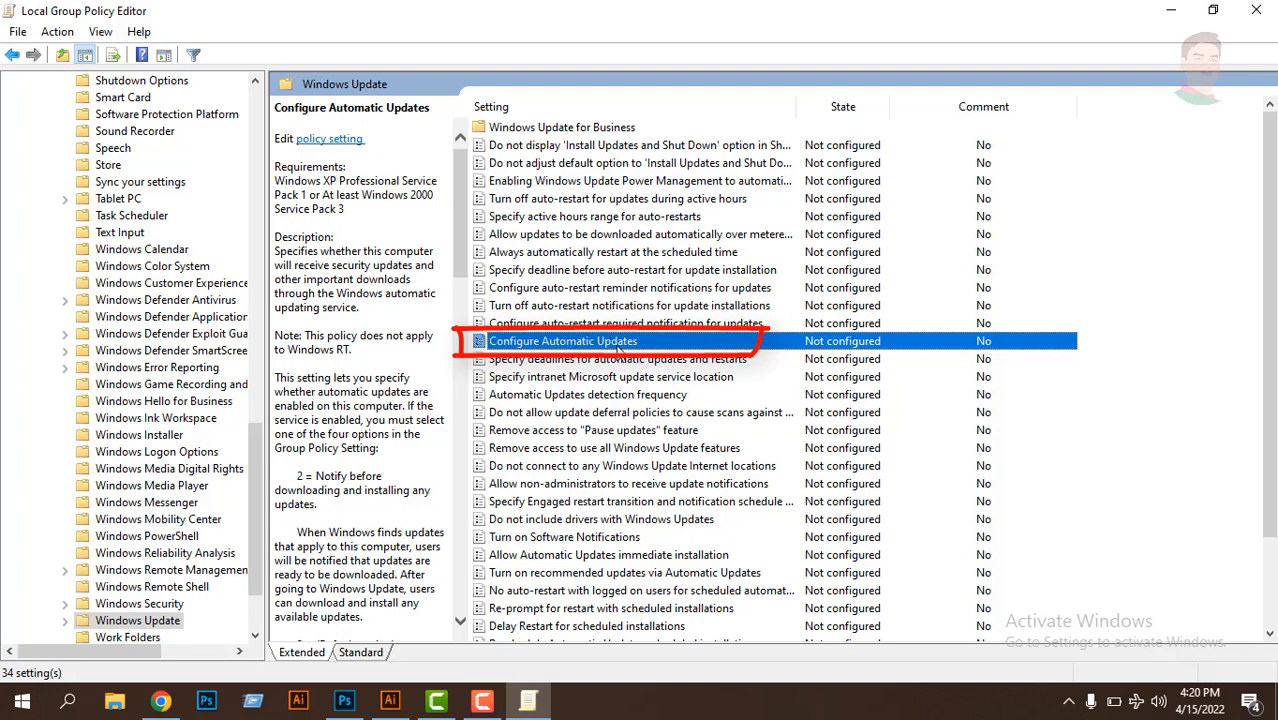
double_click(538, 345)
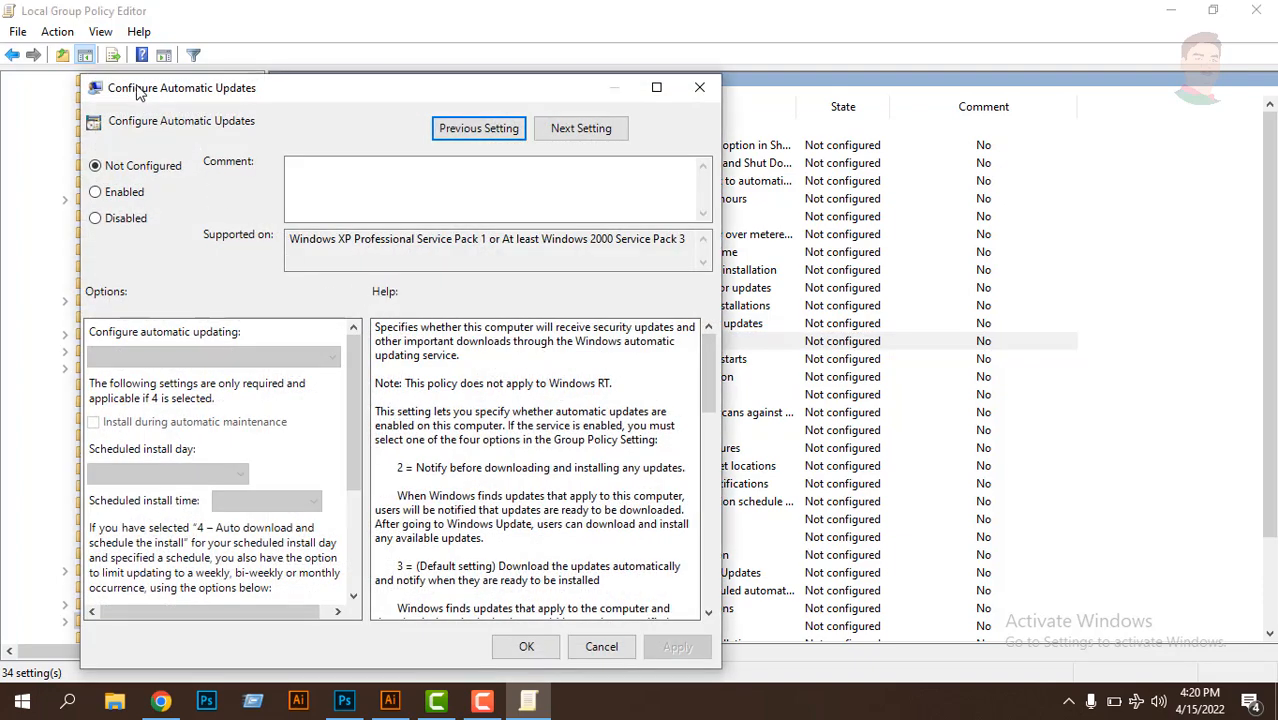
- Set the Configure Automatic Updates policy to Disabled, apply and confirm the change, and close the Local Group Policy Editor
drag(171, 97, 128, 68)
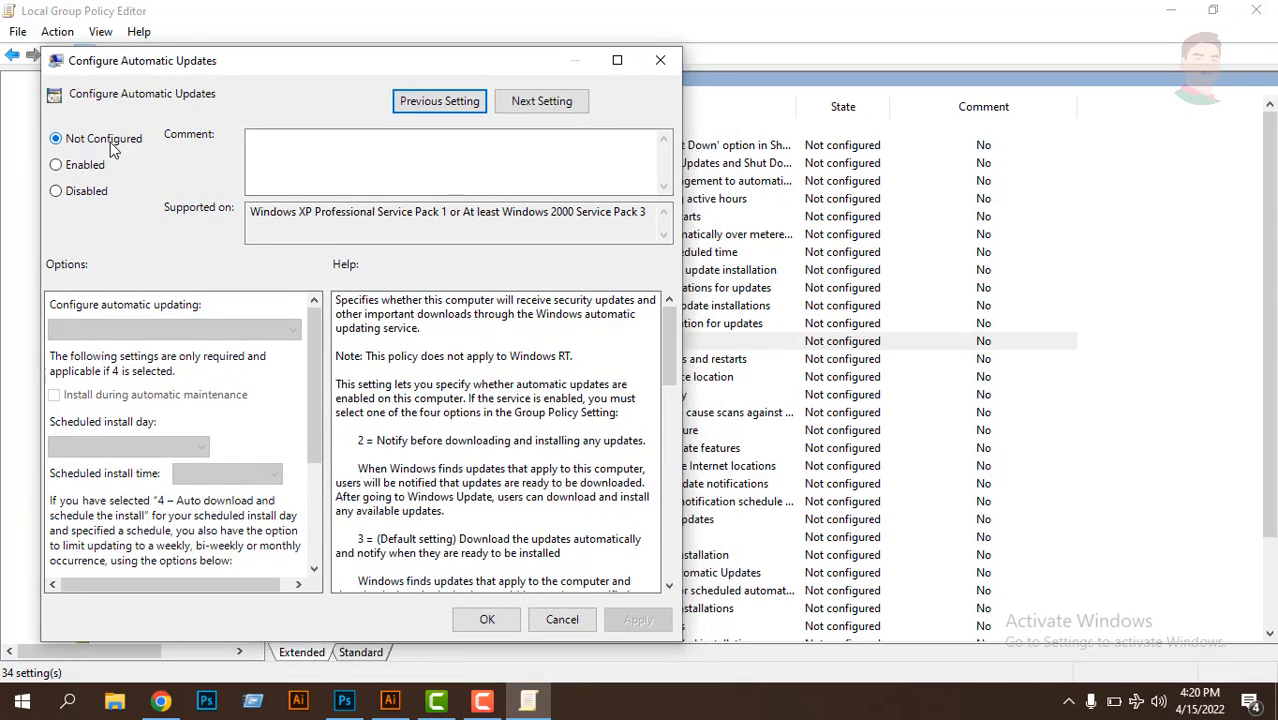
click(58, 196)
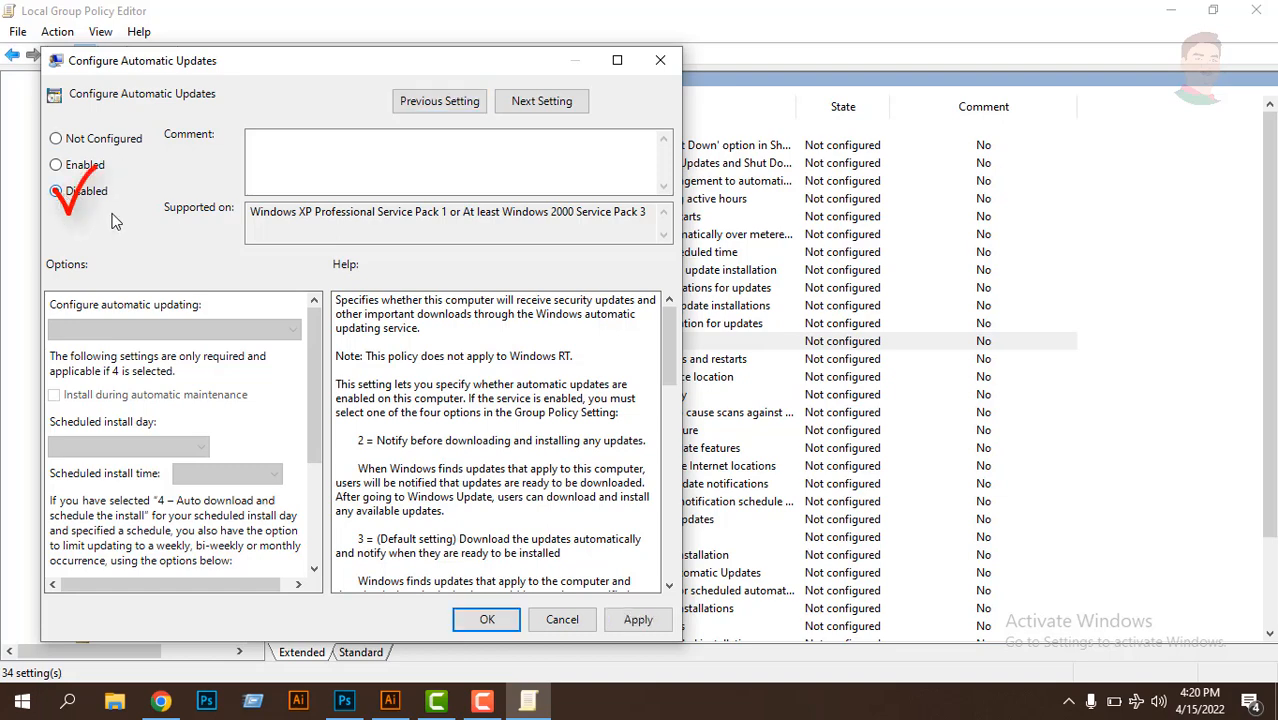
click(638, 620)
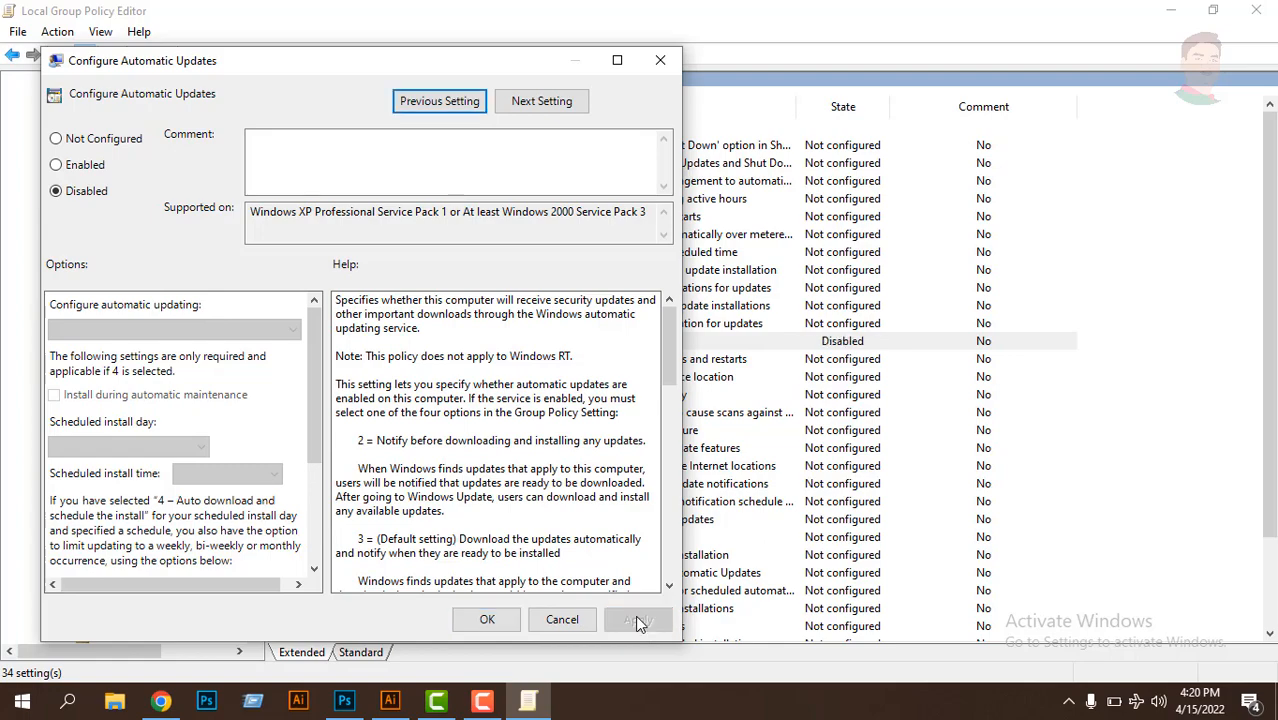
click(487, 620)
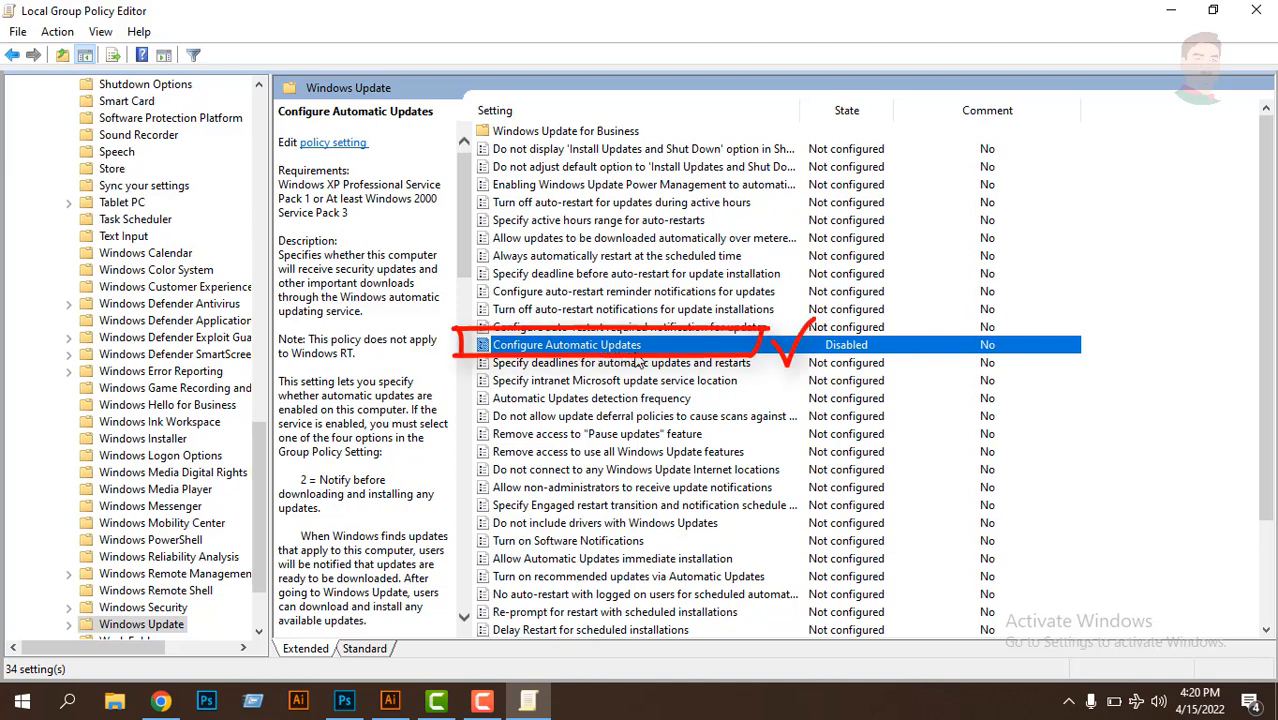
click(1256, 10)
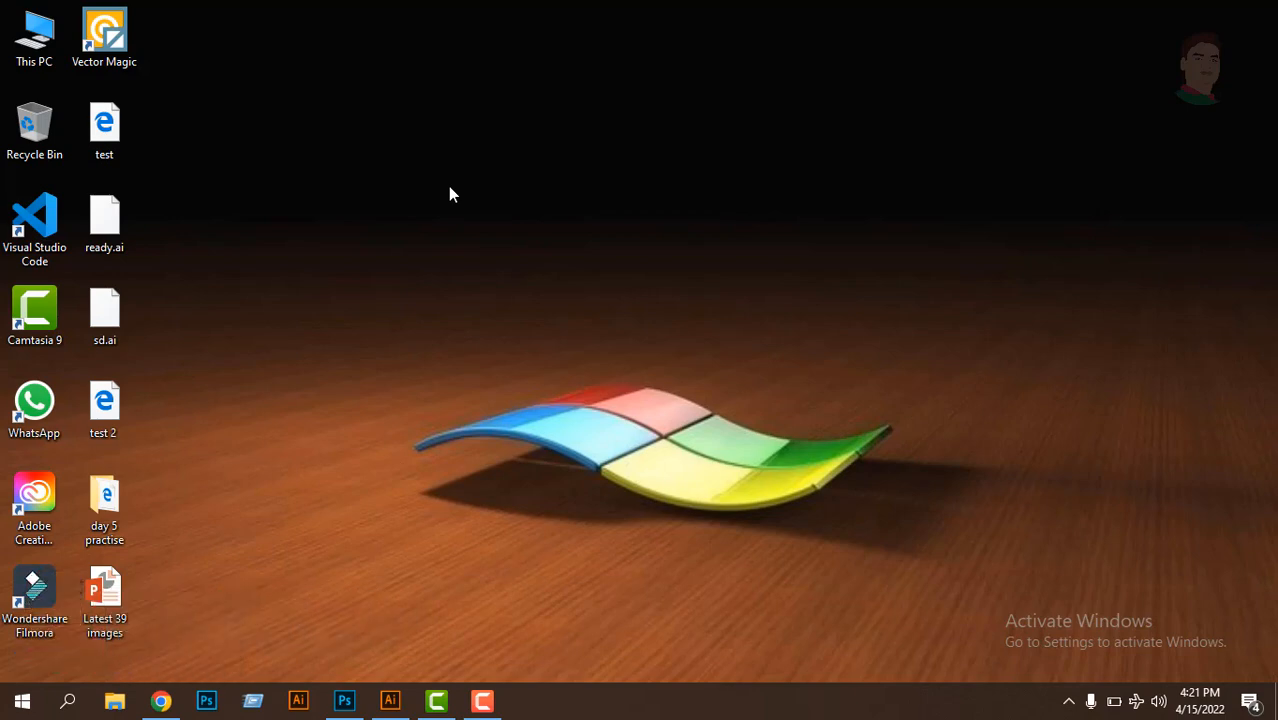
- Refresh the Windows desktop twice
right_click(312, 125)
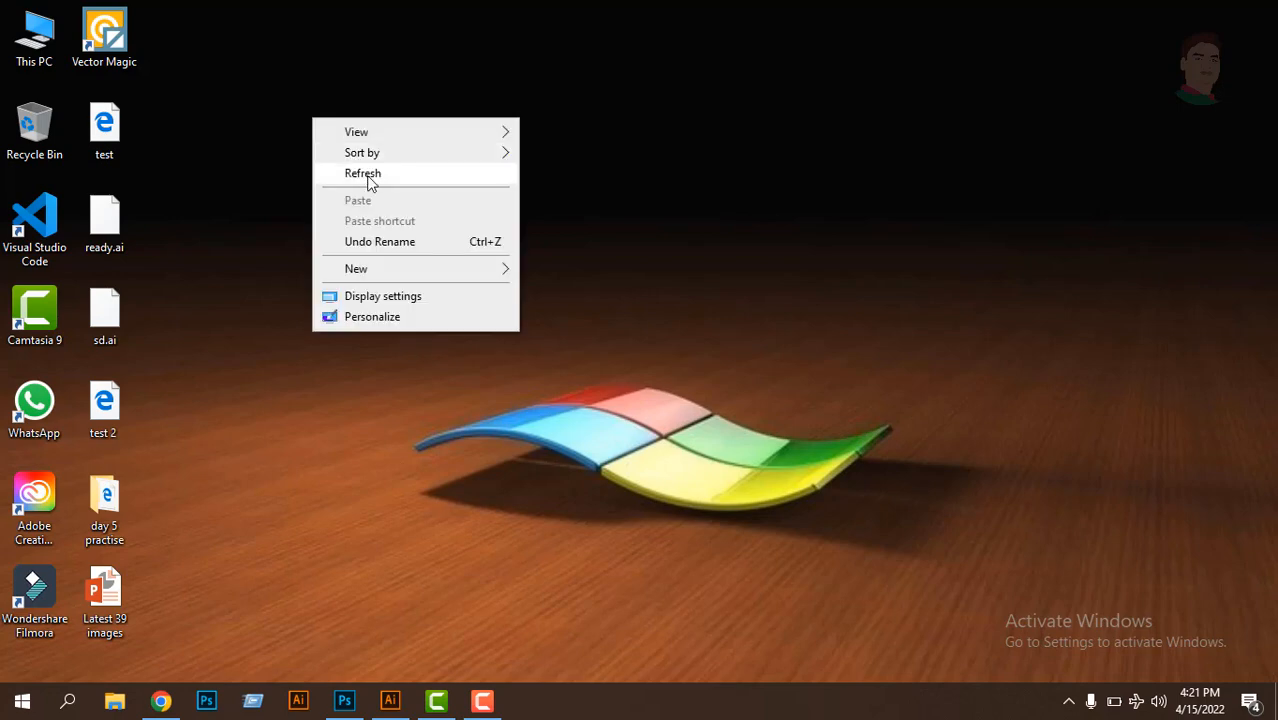
click(406, 181)
right_click(331, 179)
click(381, 234)
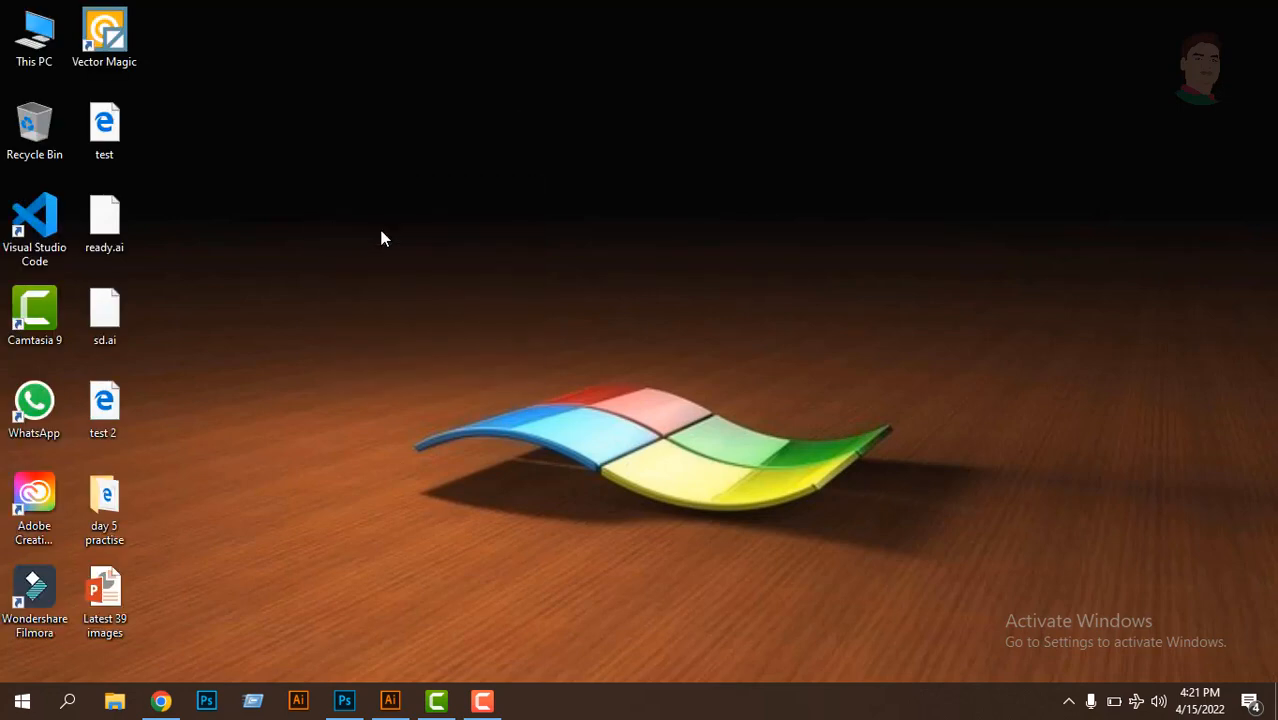